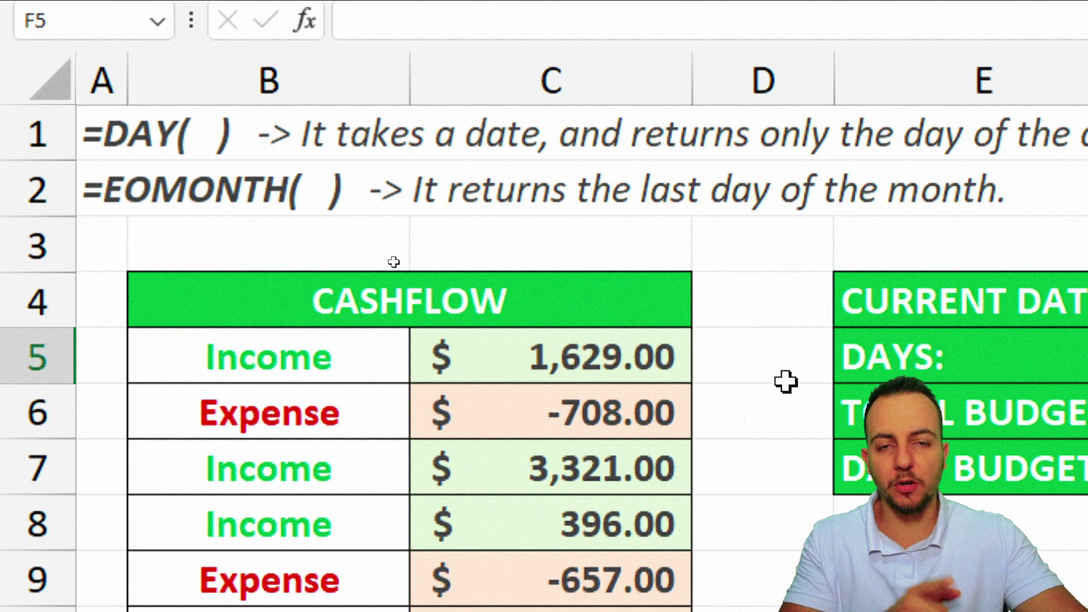
Scroll down to the summary block showing current date 8/17/2023 and total budget $3,128.00
{"action": "scroll", "coordinate": [773, 499], "scroll_direction": "down", "scroll_amount": 1}
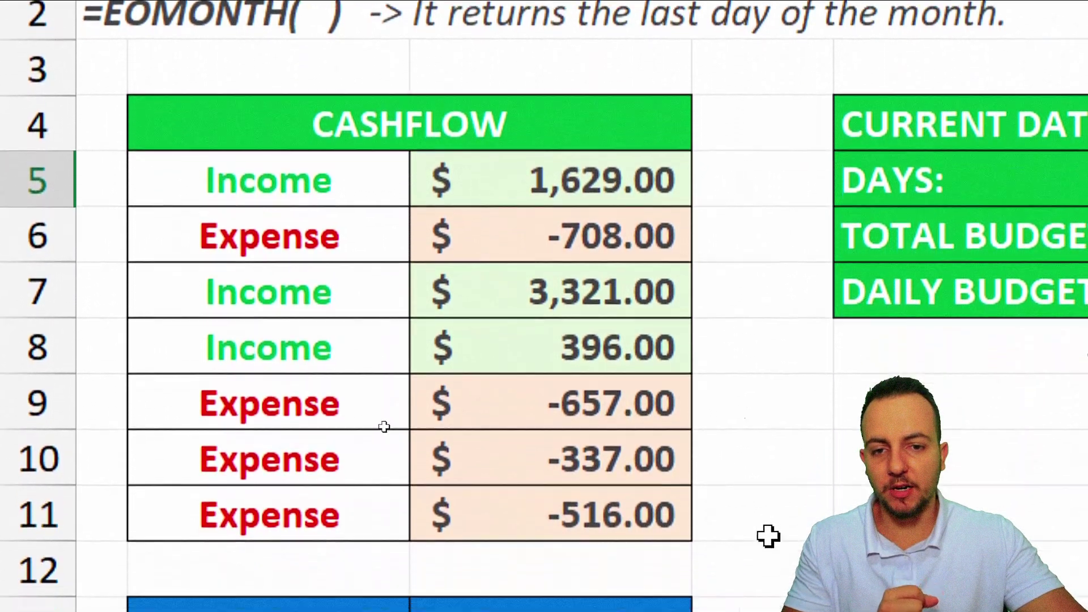
{"action": "scroll", "coordinate": [769, 535], "scroll_direction": "down", "scroll_amount": 1}
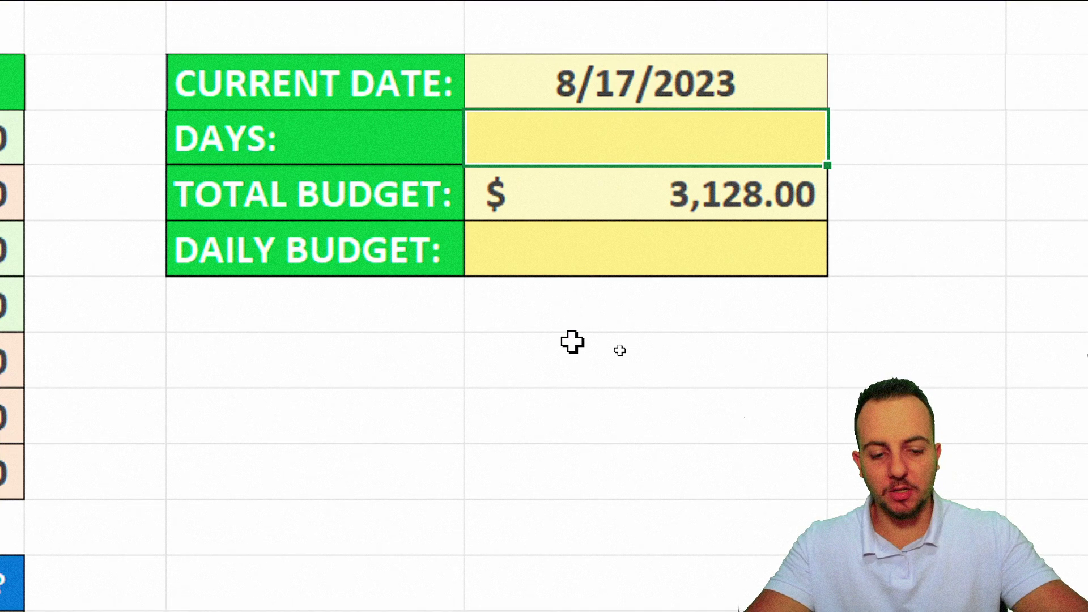
Enter =EOMONTH(F4,0) in the DAYS cell, which displays 45169.00
{"action": "type", "text": "=eomo"}
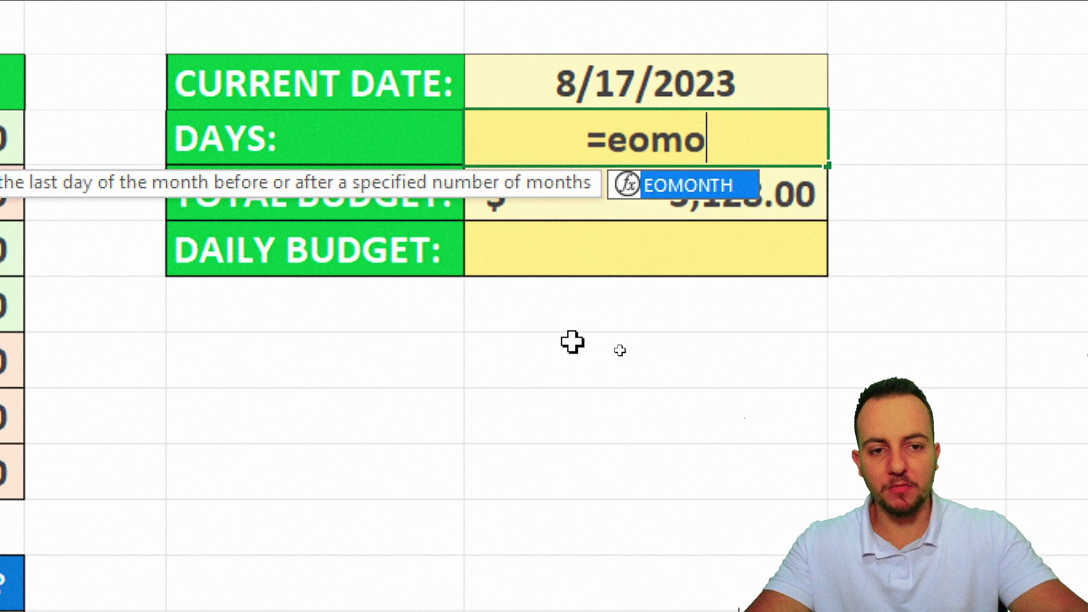
{"action": "double_click", "coordinate": [672, 184]}
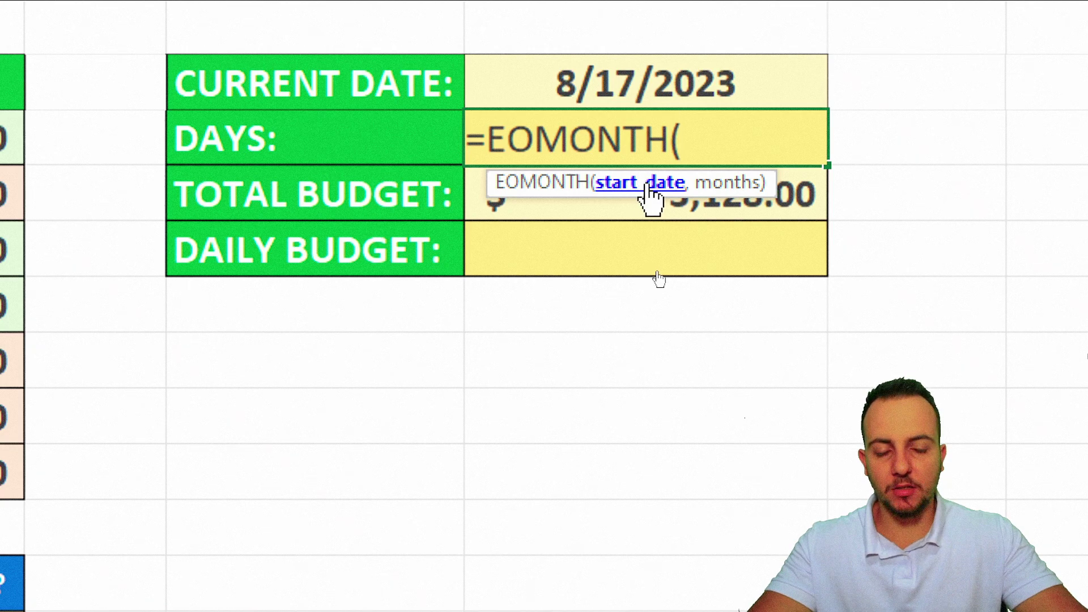
{"action": "left_click", "coordinate": [661, 89]}
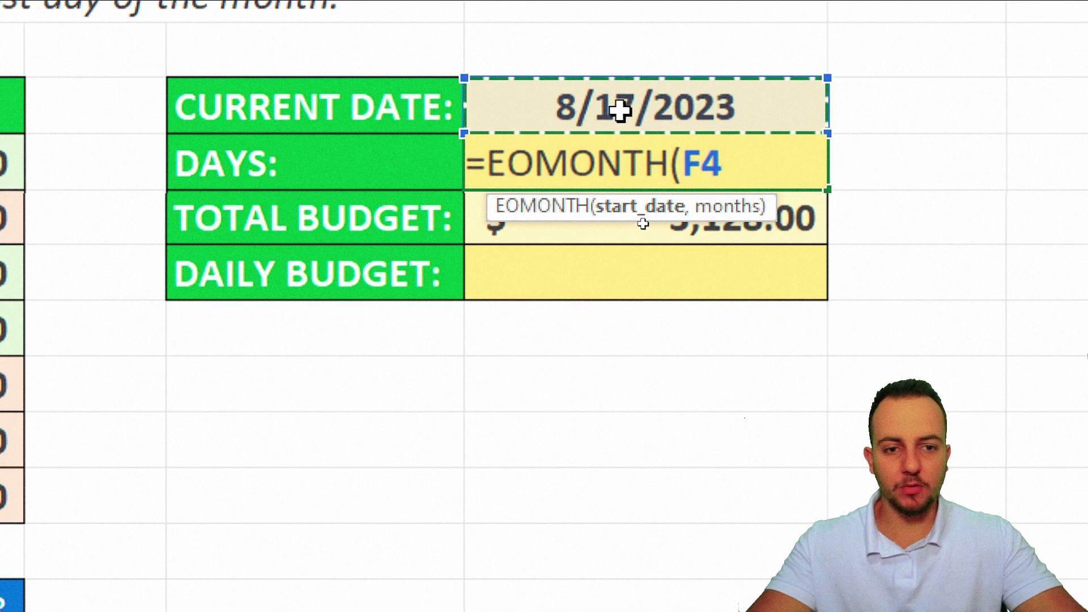
{"action": "type", "text": ","}
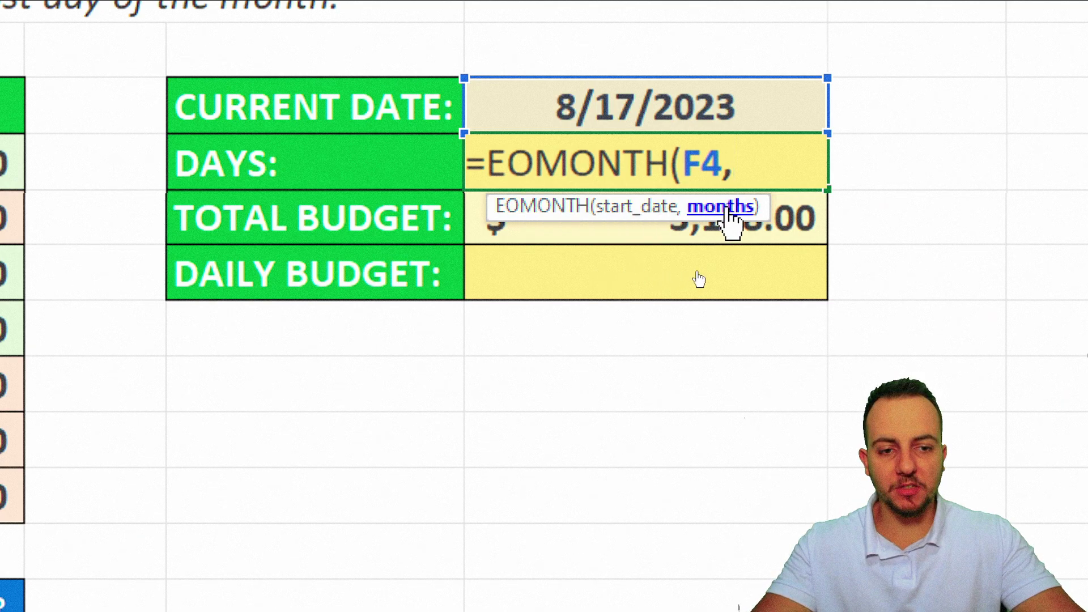
{"action": "type", "text": "0"}
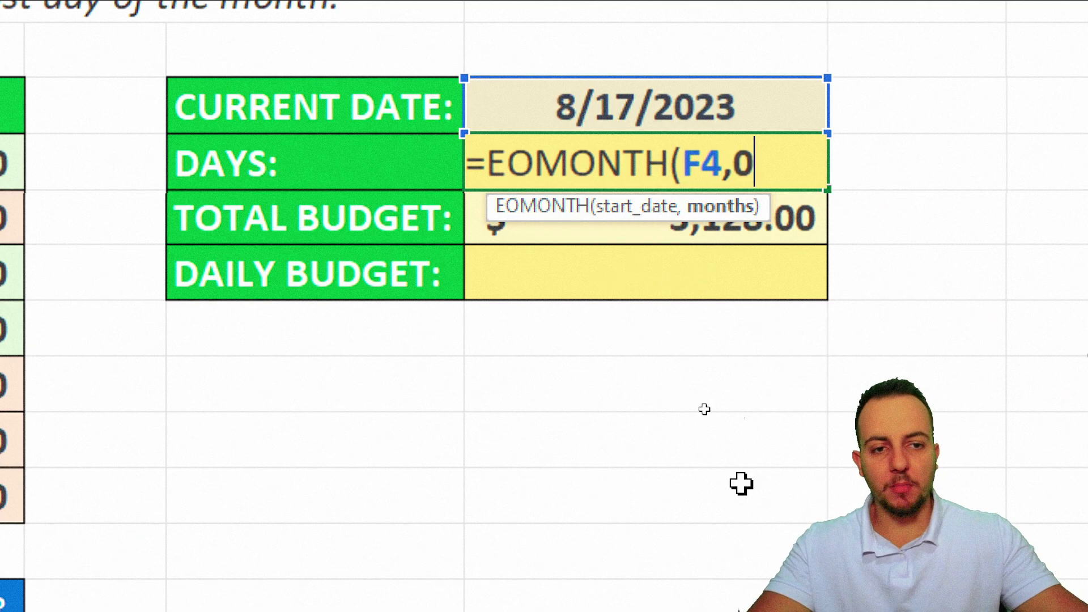
{"action": "mouse_move", "coordinate": [590, 69]}
{"action": "left_mouse_down"}
{"action": "mouse_move", "coordinate": [528, 120]}
{"action": "mouse_move", "coordinate": [595, 63]}
{"action": "mouse_move", "coordinate": [661, 33]}
{"action": "left_mouse_up"}
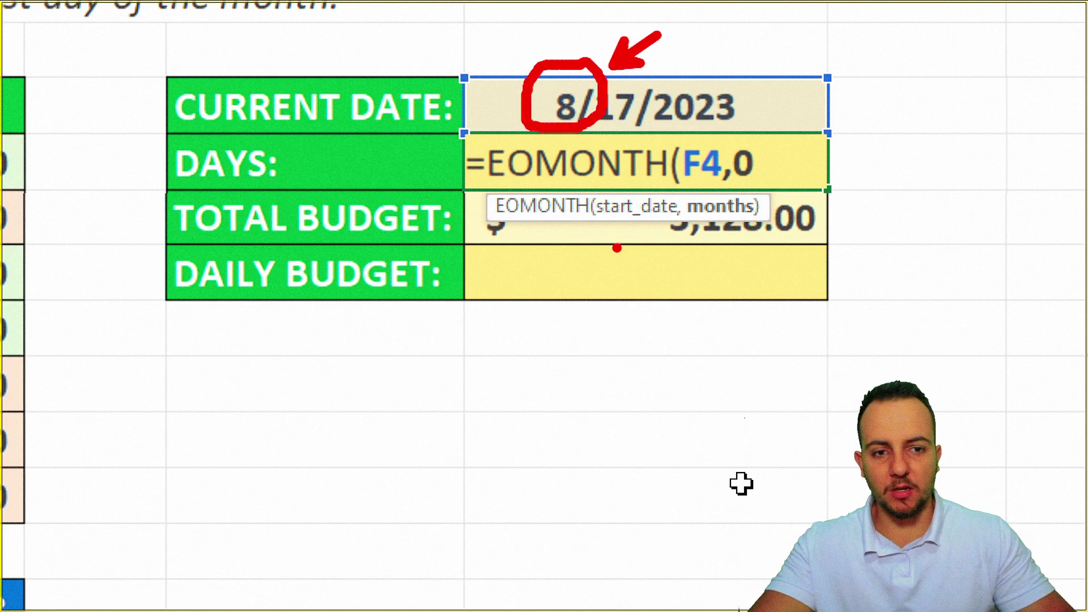
{"action": "key", "text": "Escape"}
{"action": "type", "text": ")"}
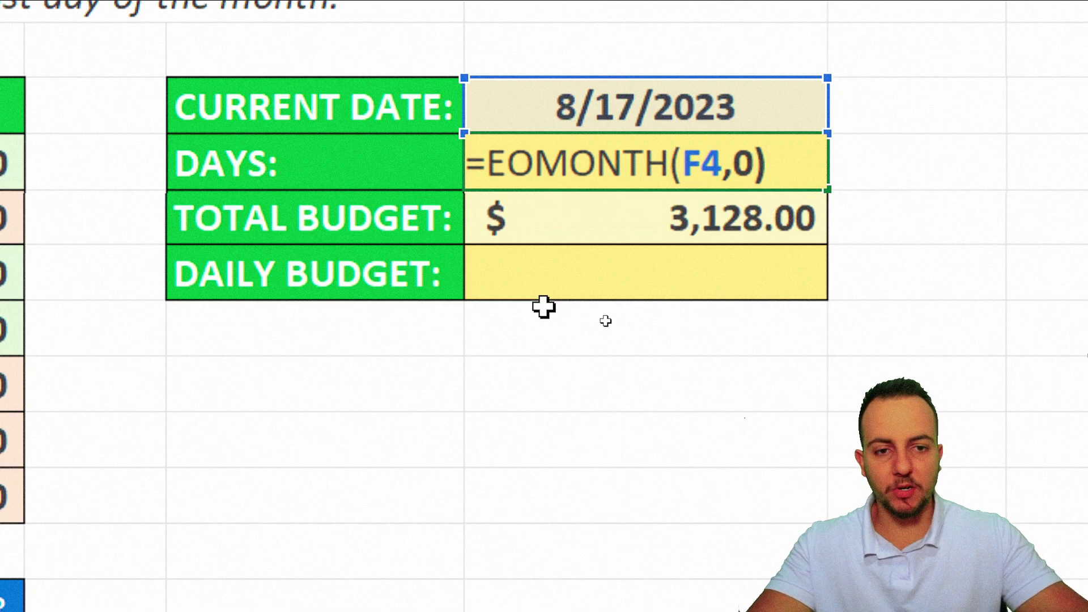
{"action": "key", "text": "Return"}
Format the DAYS cell as Short Date so it reads 8/31/2023
{"action": "left_click", "coordinate": [609, 166]}
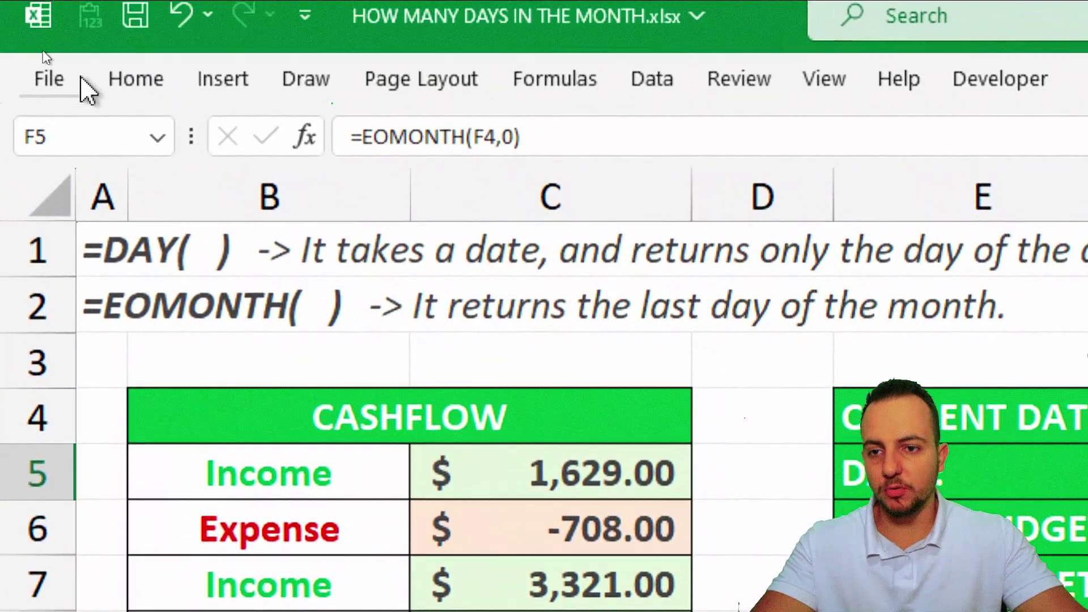
{"action": "left_click", "coordinate": [135, 78]}
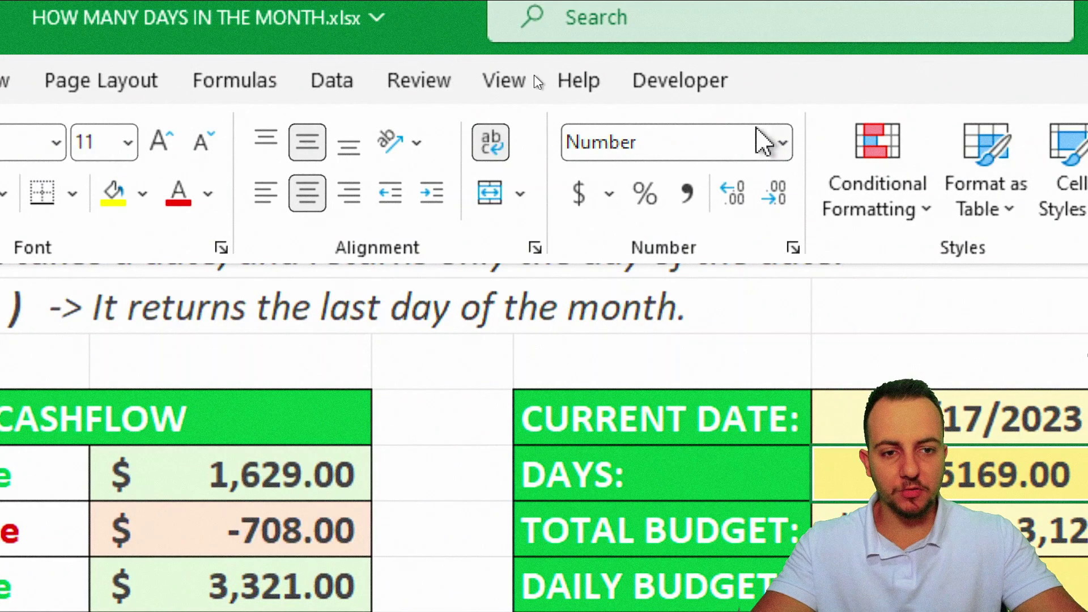
{"action": "left_click", "coordinate": [782, 142]}
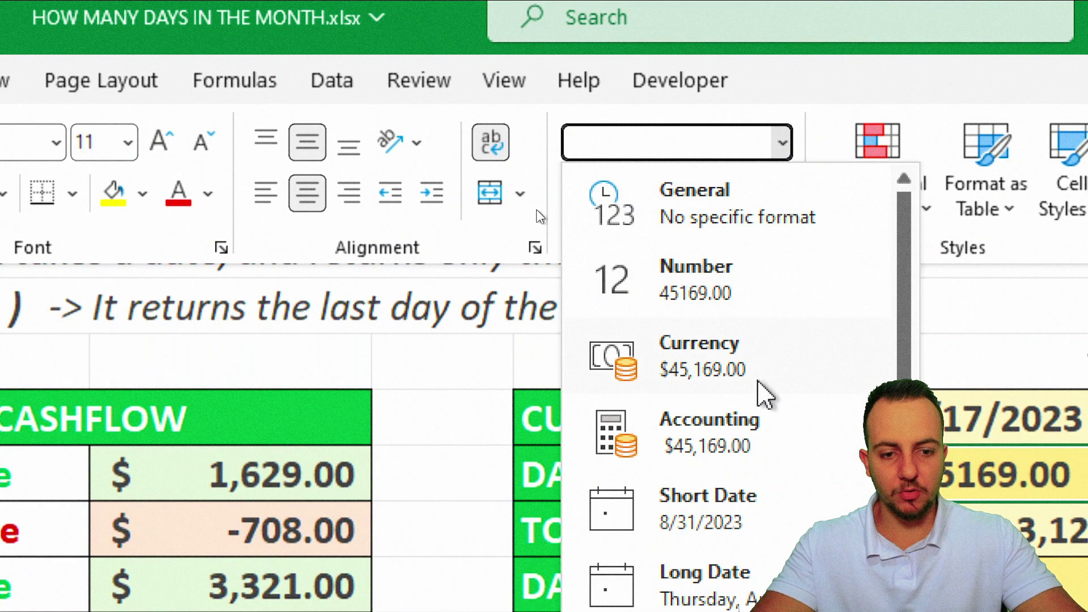
{"action": "left_click", "coordinate": [748, 524]}
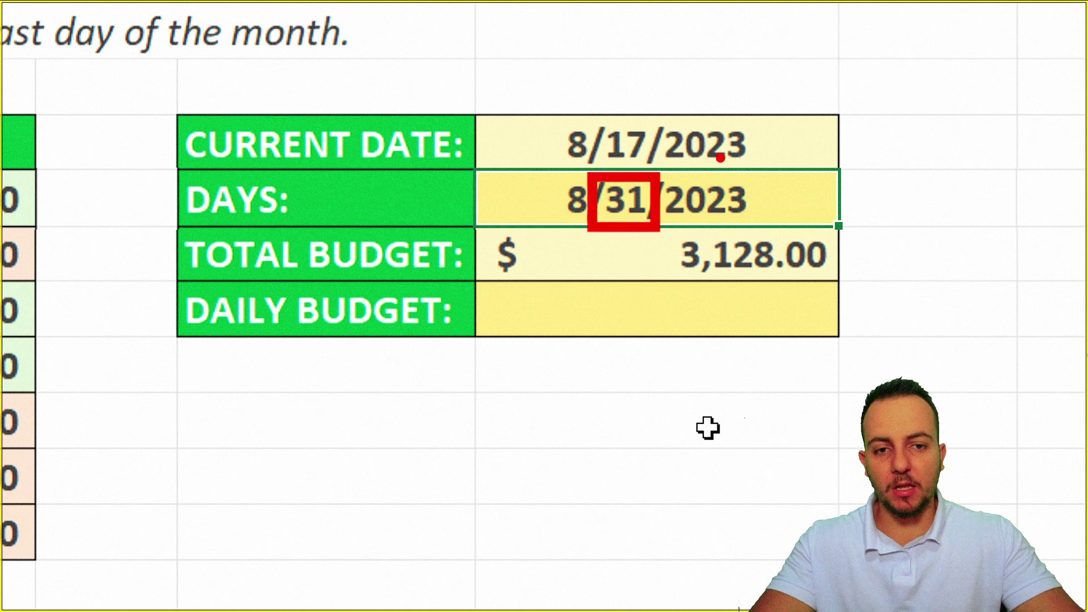
{"action": "double_click", "coordinate": [770, 201]}
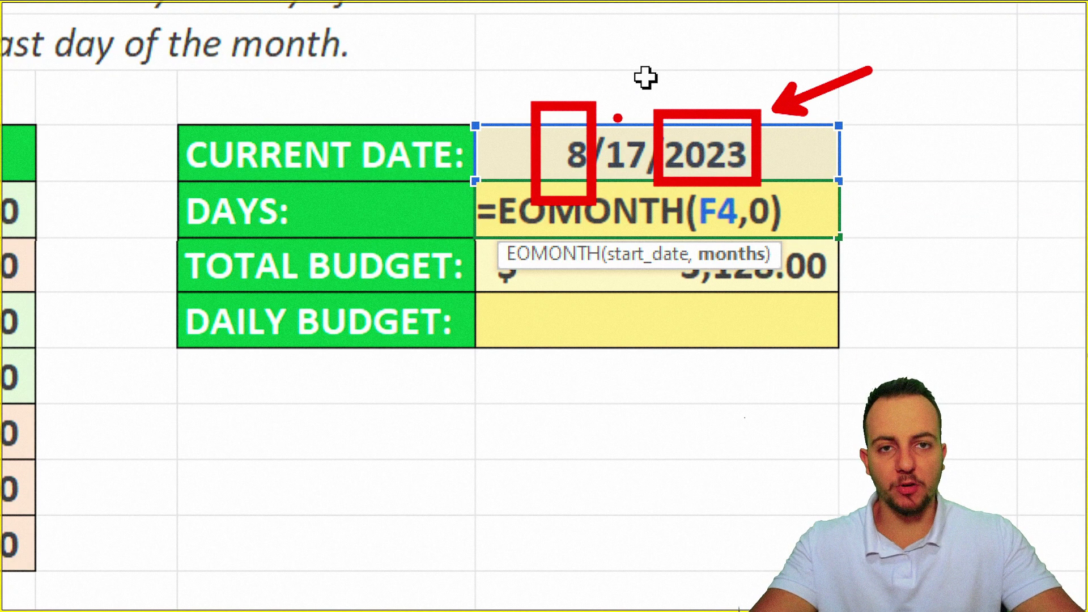
{"action": "key", "text": "ctrl+Return"}
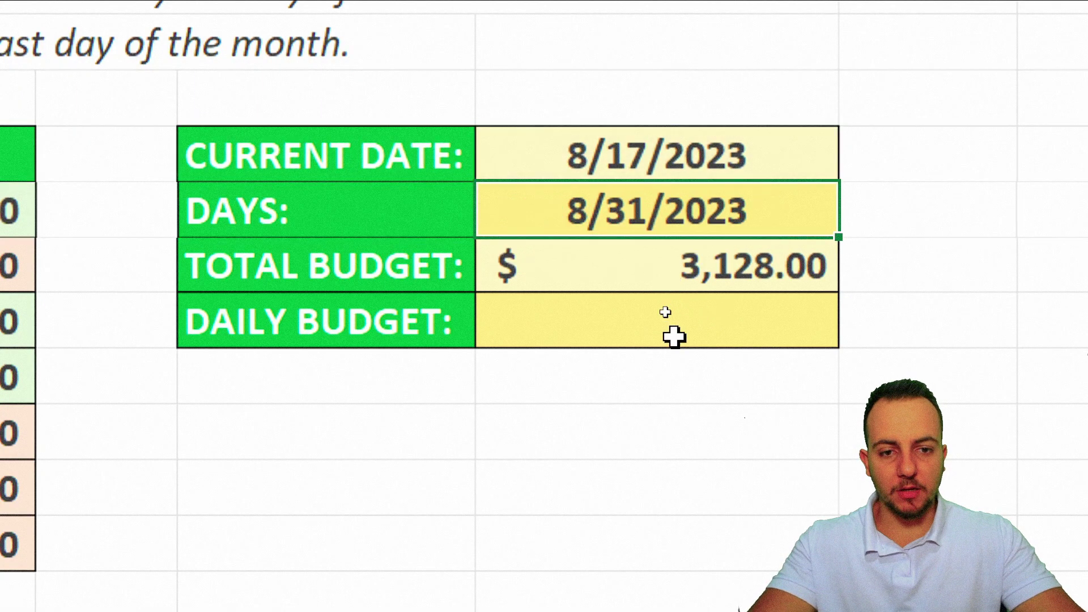
{"action": "double_click", "coordinate": [753, 215]}
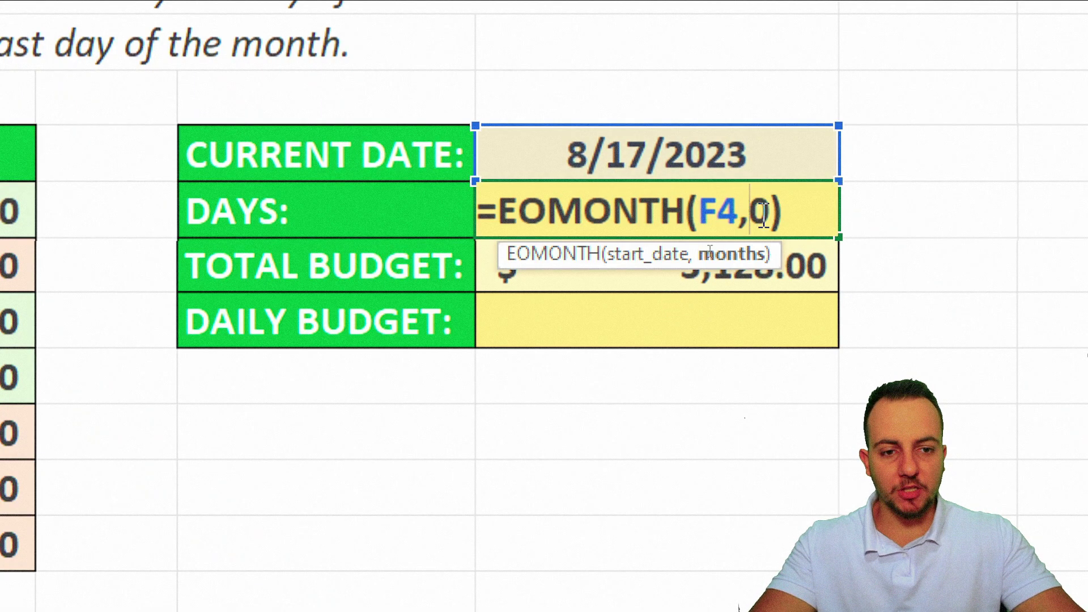
{"action": "double_click", "coordinate": [762, 211]}
{"action": "type", "text": "1"}
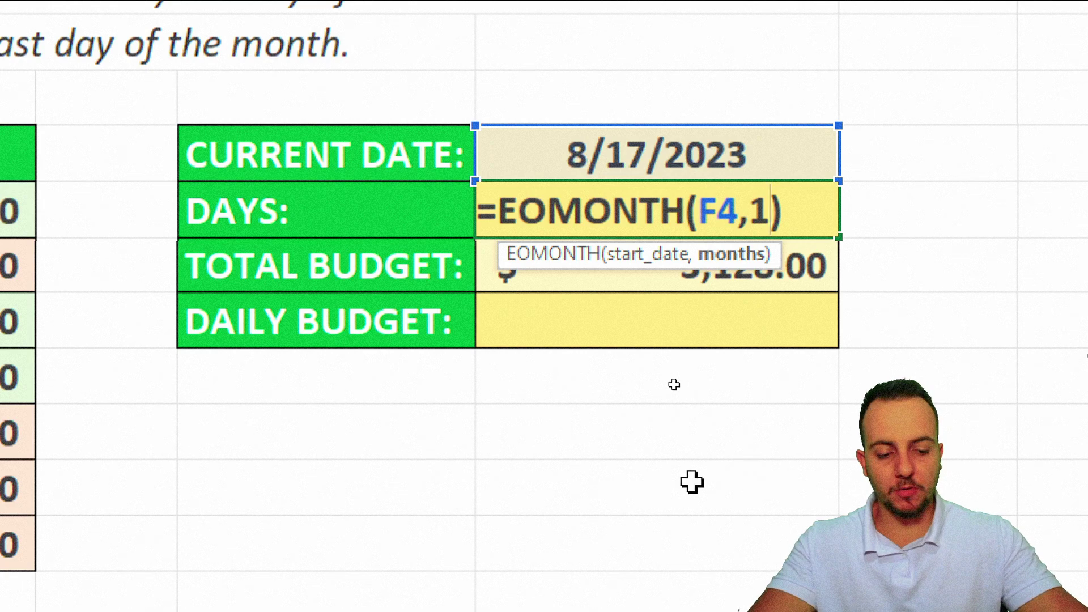
{"action": "key", "text": "Return"}
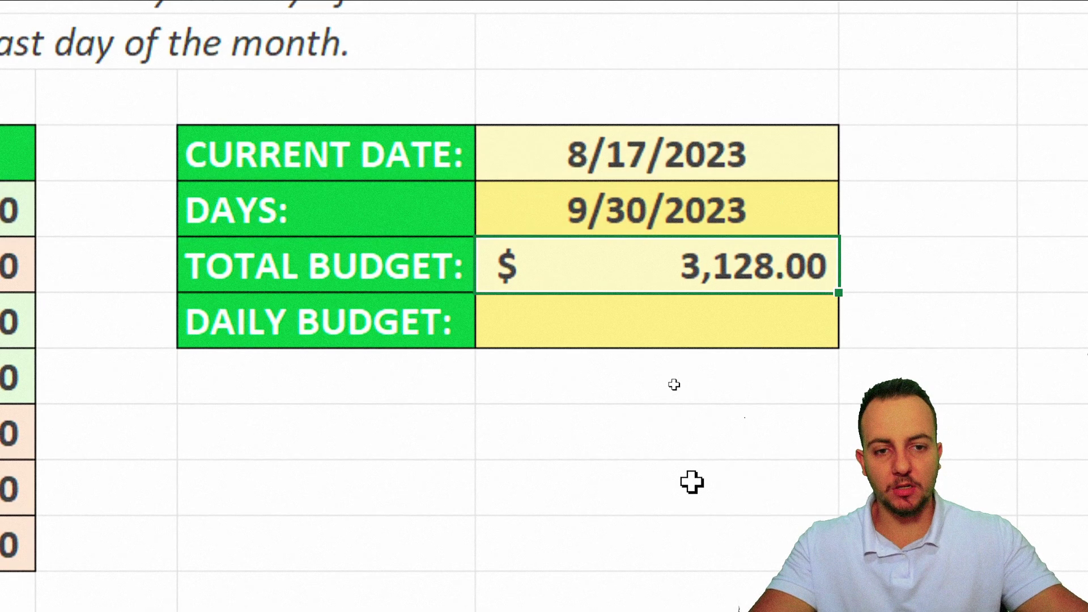
{"action": "left_click", "coordinate": [797, 214]}
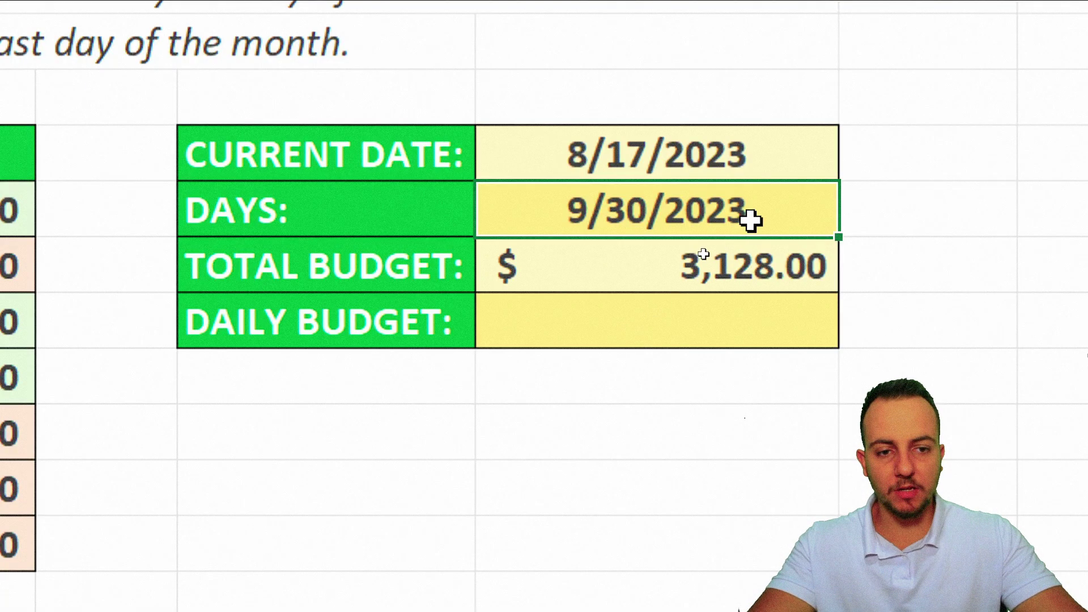
{"action": "double_click", "coordinate": [747, 220]}
{"action": "left_click_drag", "start_coordinate": [749, 217], "coordinate": [770, 211]}
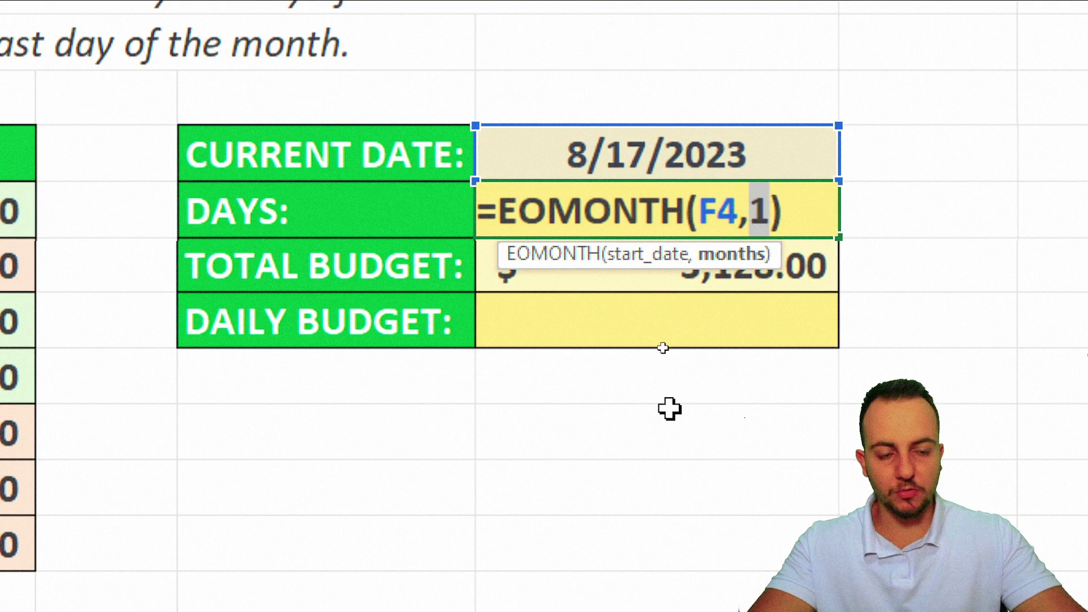
{"action": "type", "text": "0"}
{"action": "key", "text": "Return"}
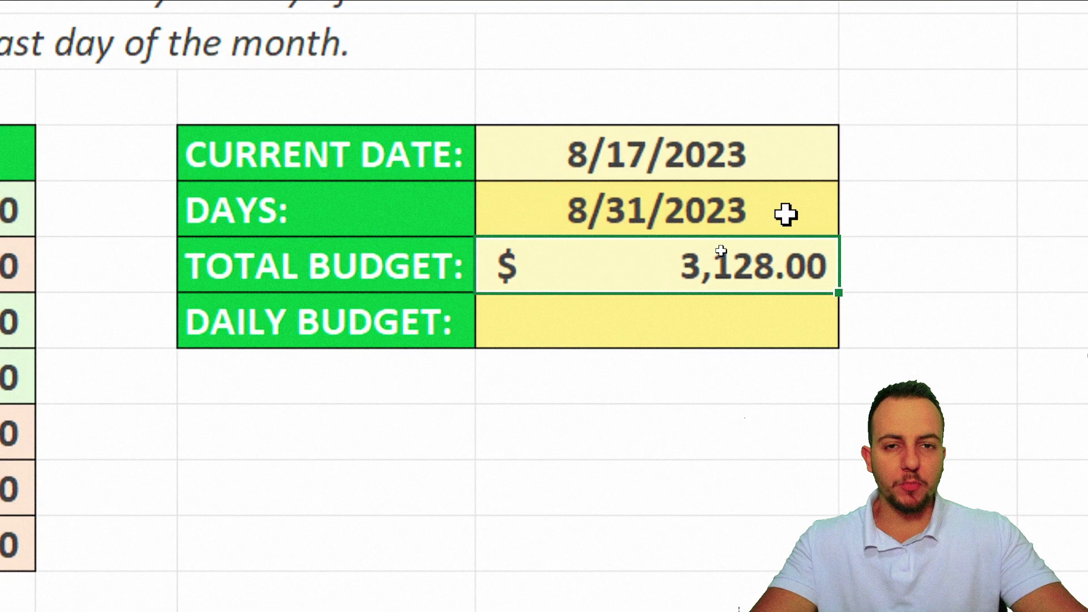
{"action": "left_click", "coordinate": [785, 214]}
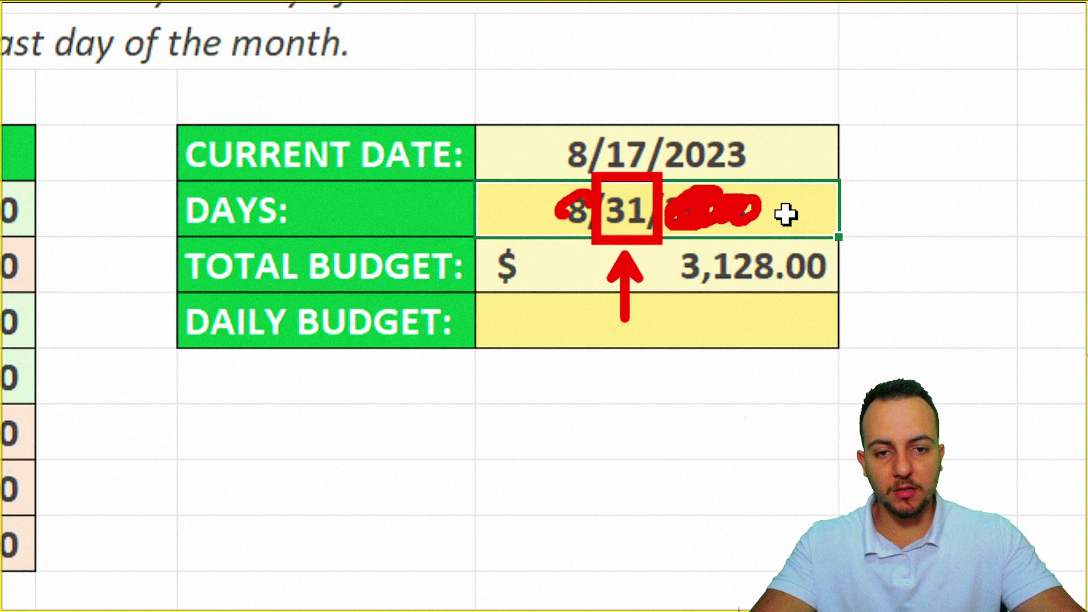
Wrap the DAYS formula in DAY, making it =DAY(EOMONTH(F4,0))
{"action": "double_click", "coordinate": [663, 219]}
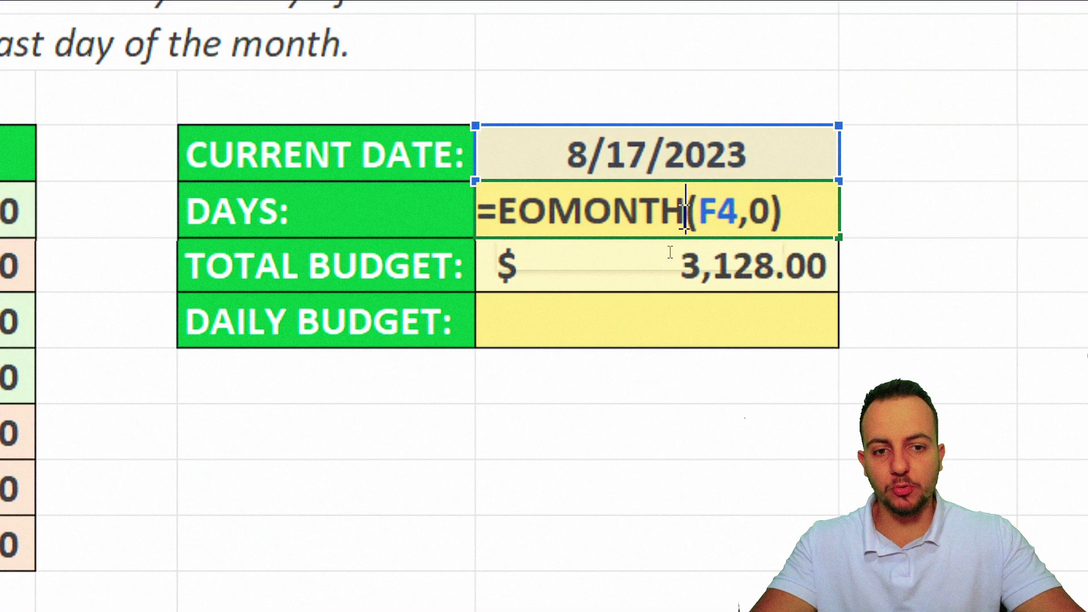
{"action": "left_click", "coordinate": [506, 211]}
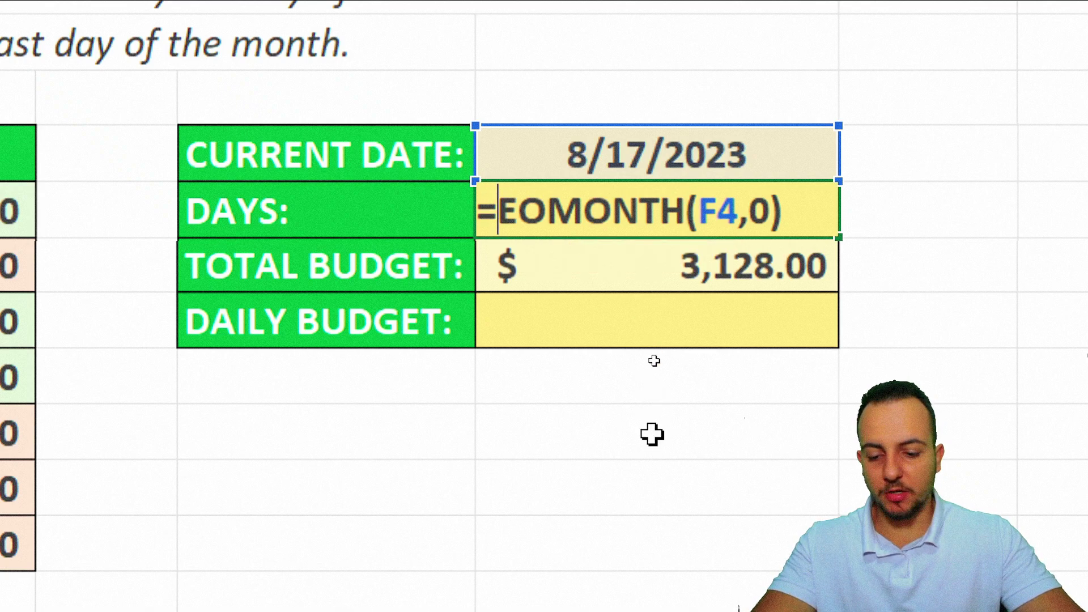
{"action": "type", "text": "day"}
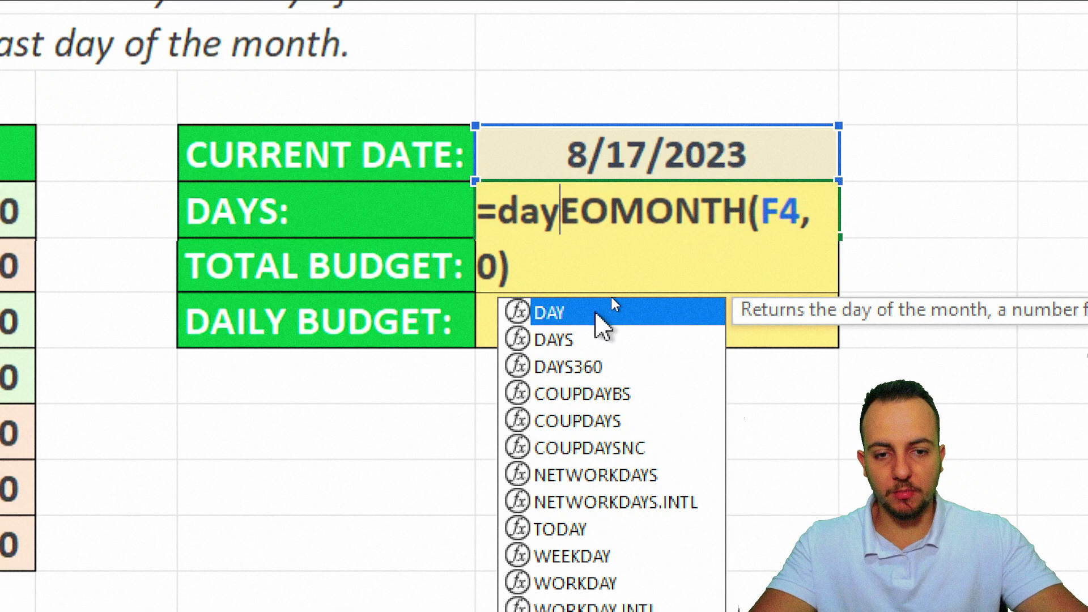
{"action": "double_click", "coordinate": [623, 310]}
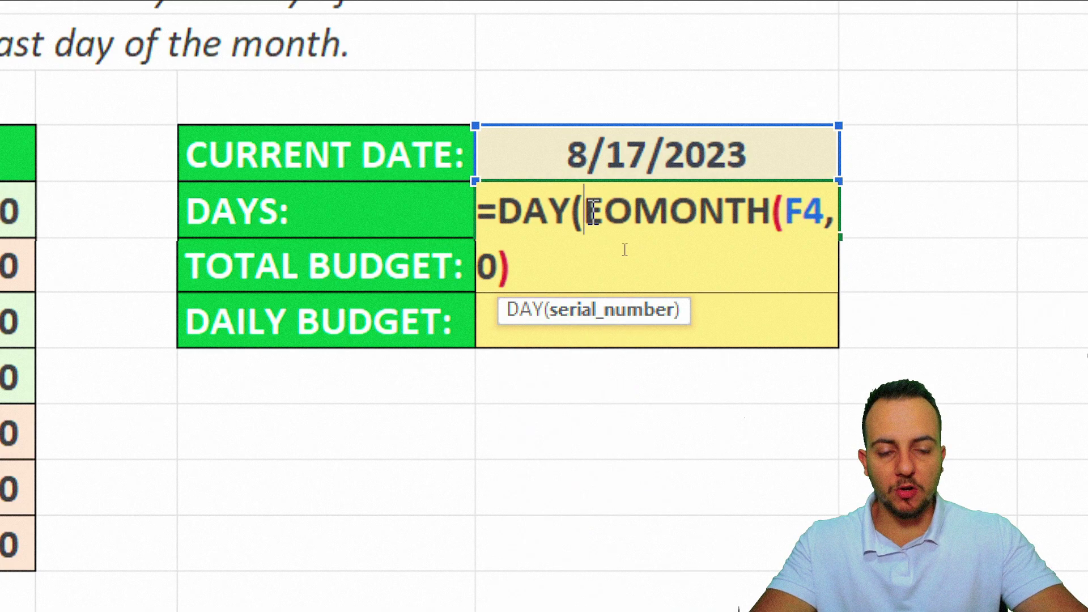
{"action": "left_click_drag", "start_coordinate": [591, 214], "coordinate": [816, 262]}
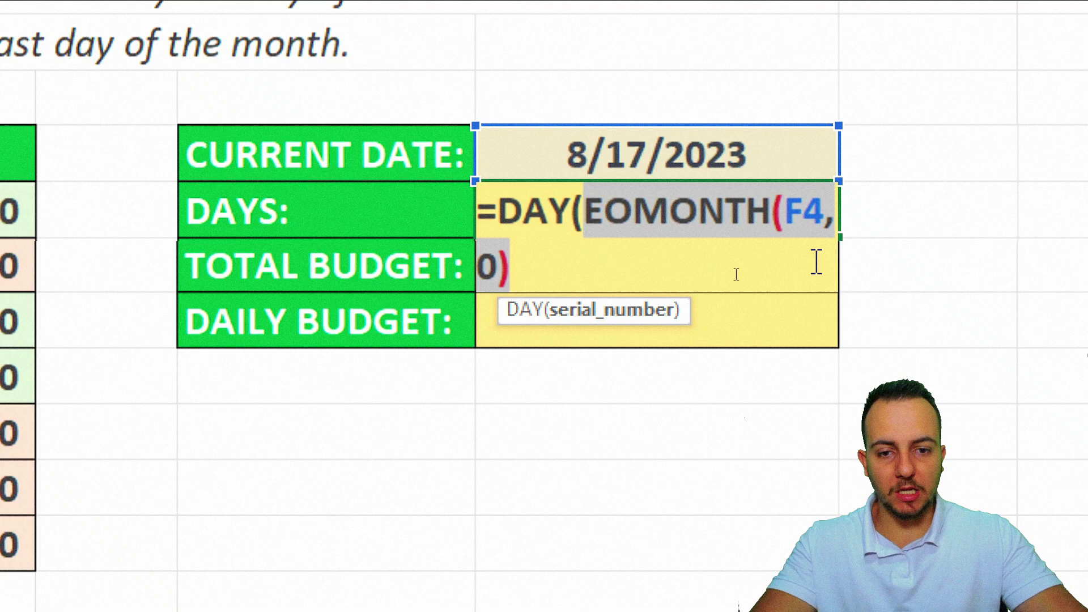
{"action": "left_click", "coordinate": [539, 284]}
{"action": "key", "text": "Right"}
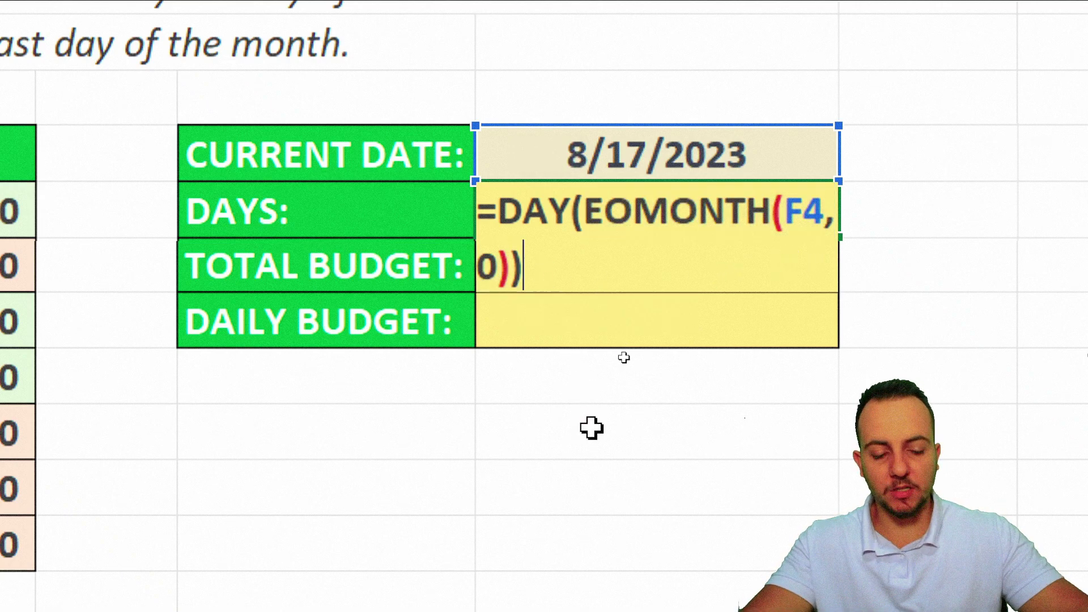
{"action": "key", "text": "Return"}
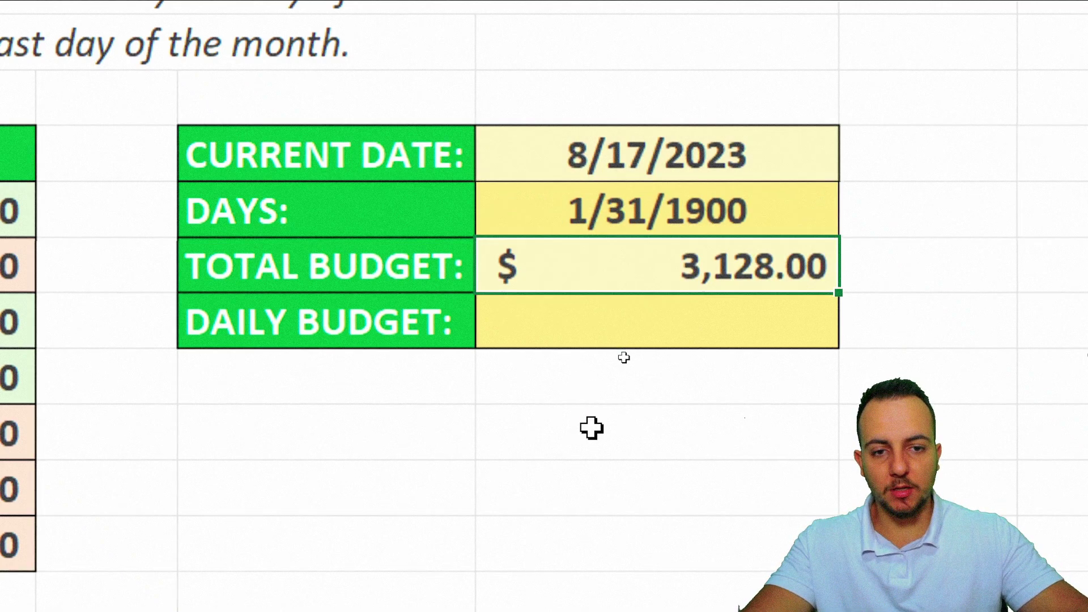
Change the DAYS cell's number format to Number
{"action": "left_click", "coordinate": [648, 214]}
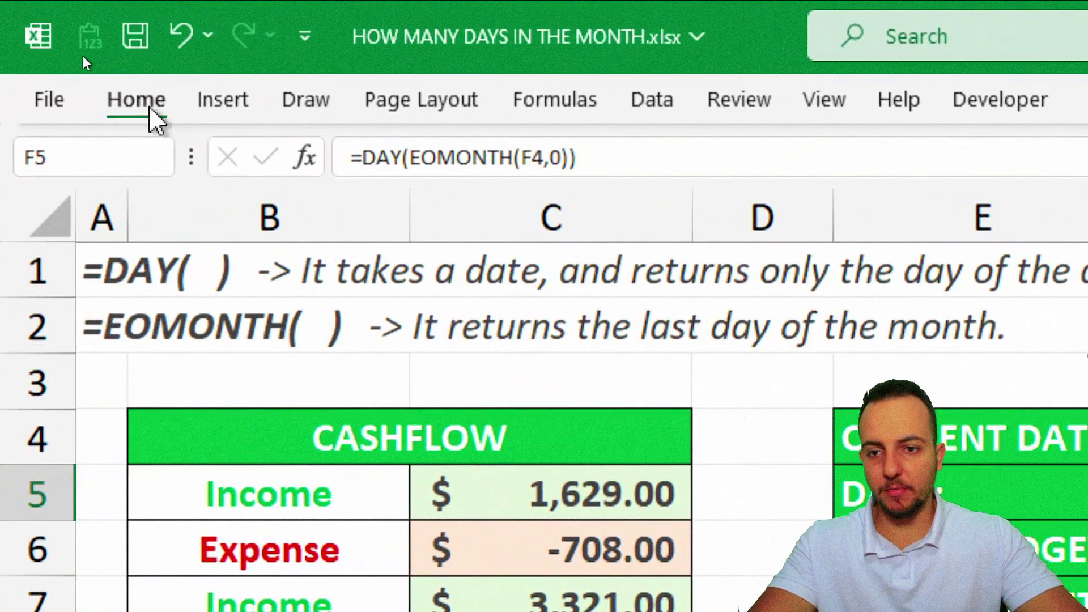
{"action": "left_click", "coordinate": [146, 102]}
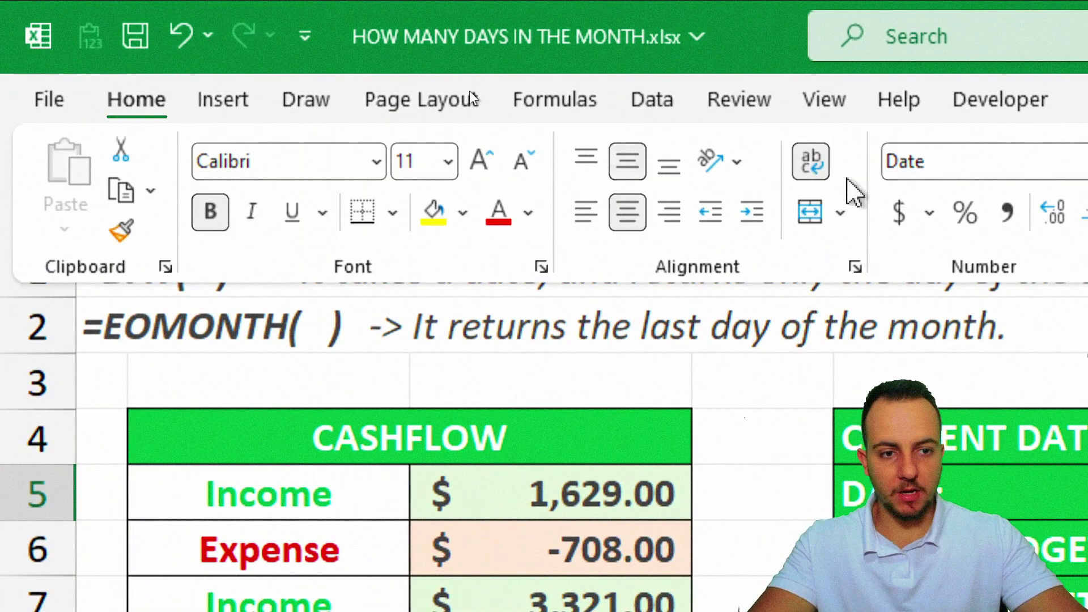
{"action": "left_click", "coordinate": [817, 164]}
{"action": "left_click", "coordinate": [789, 306]}
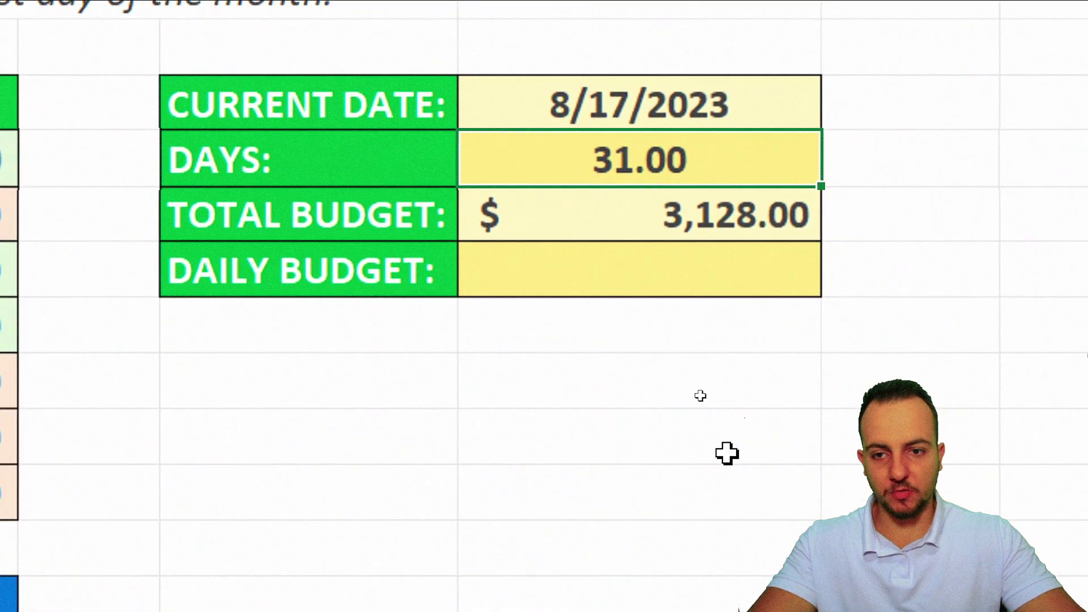
Enter test date 02/01/2025 in CURRENT DATE, so DAYS shows 28.00
{"action": "left_click", "coordinate": [841, 599]}
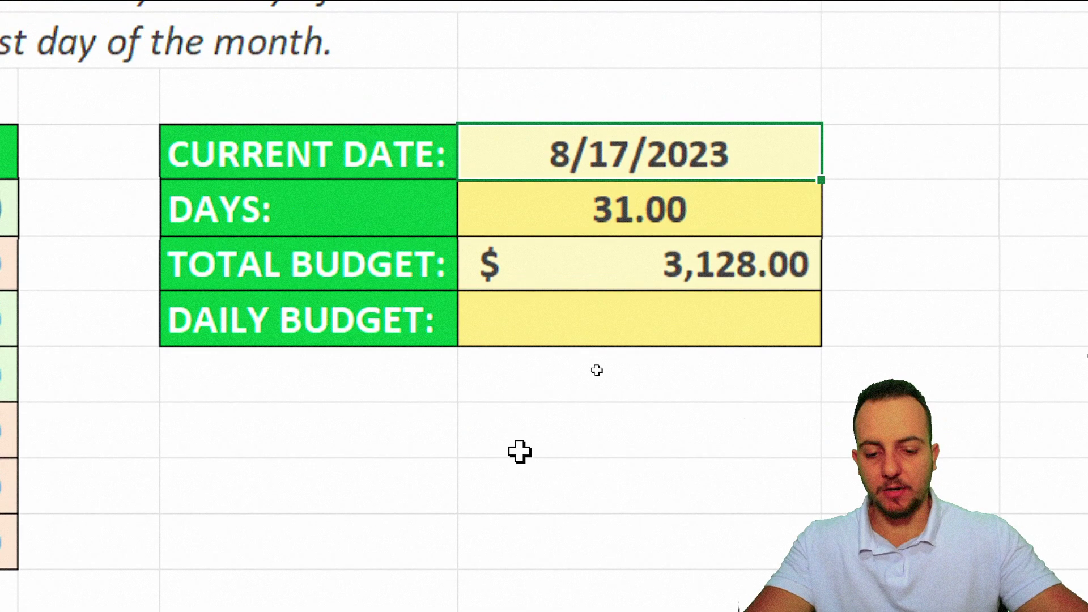
{"action": "type", "text": "02/01"}
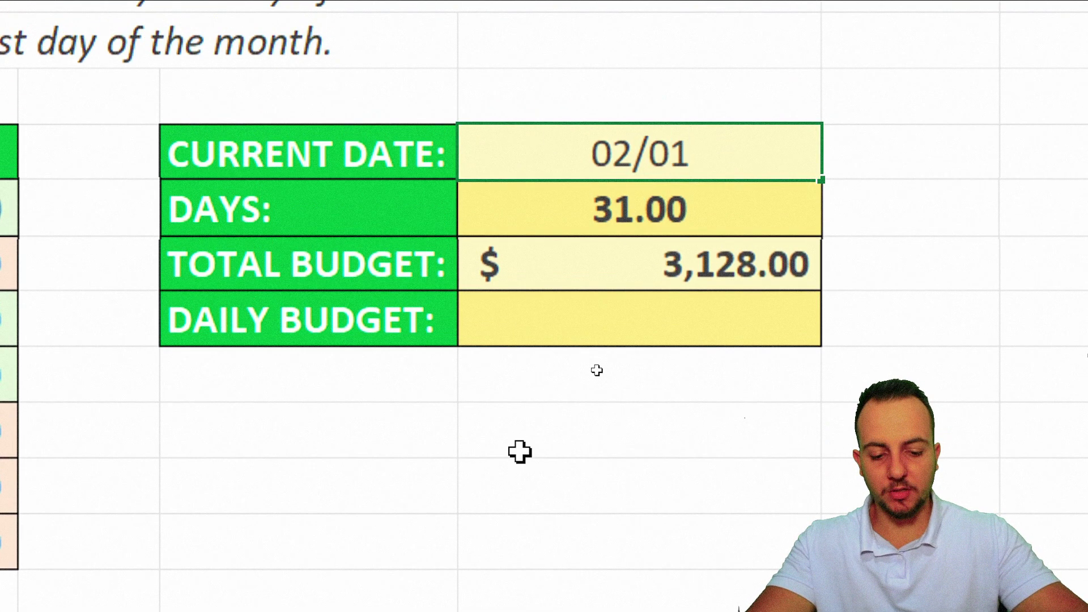
{"action": "type", "text": "/2024"}
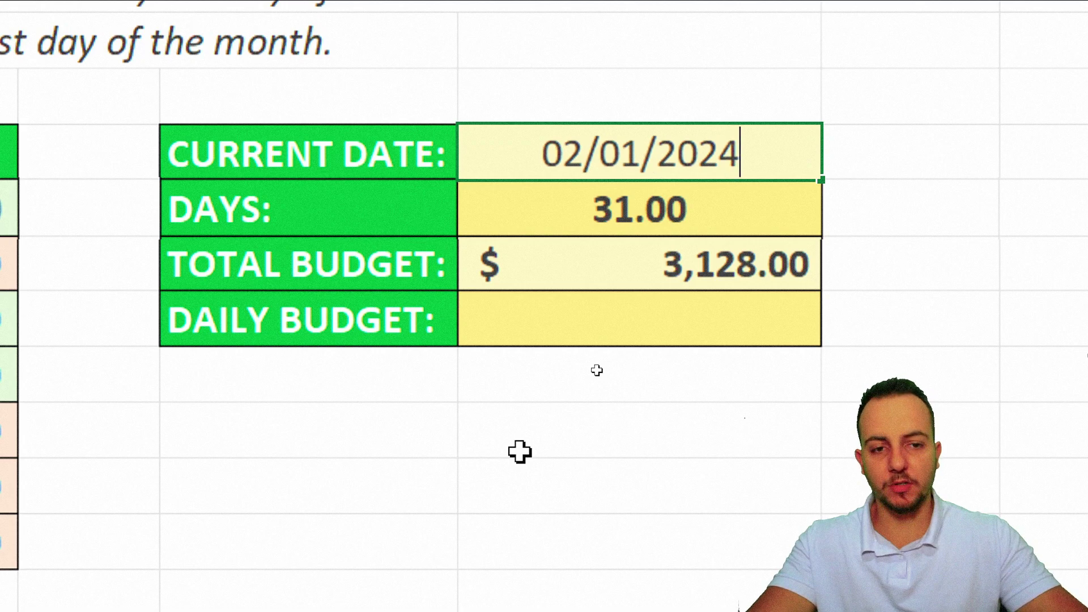
{"action": "key", "text": "BackSpace"}
{"action": "type", "text": "5"}
{"action": "key", "text": "ctrl+Return"}
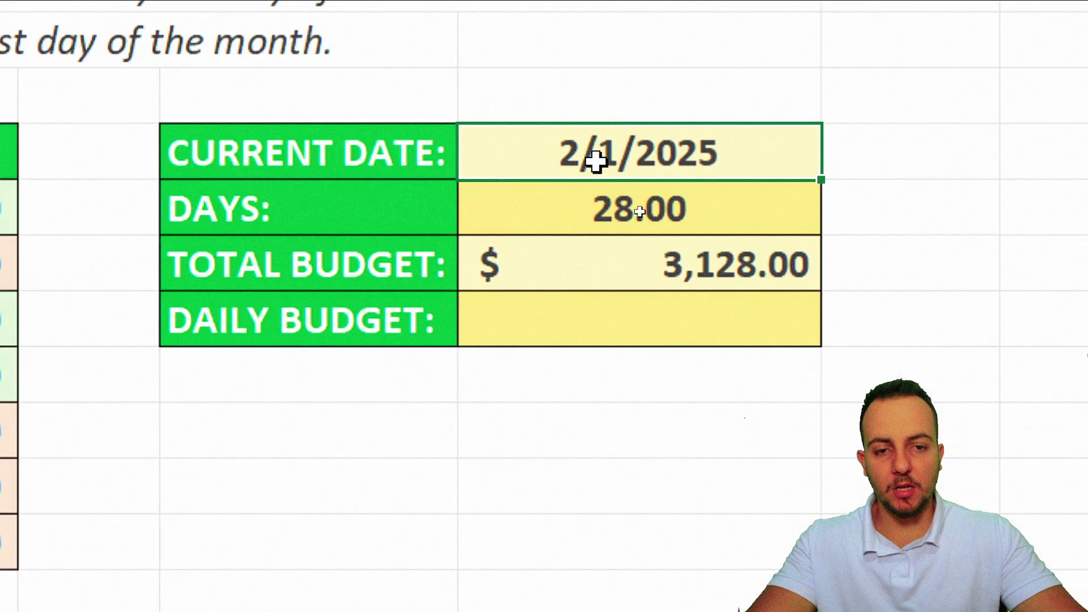
Restore =TODAY() in CURRENT DATE so it shows 8/17/2023 and DAYS returns to 31.00
{"action": "type", "text": "=today"}
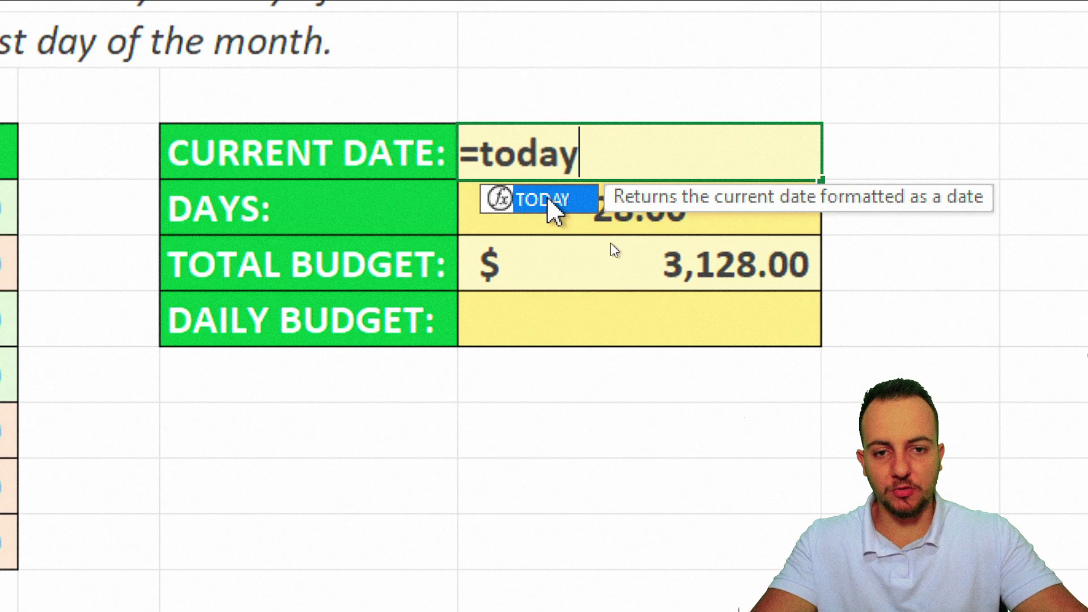
{"action": "double_click", "coordinate": [553, 209]}
{"action": "key", "text": "Return"}
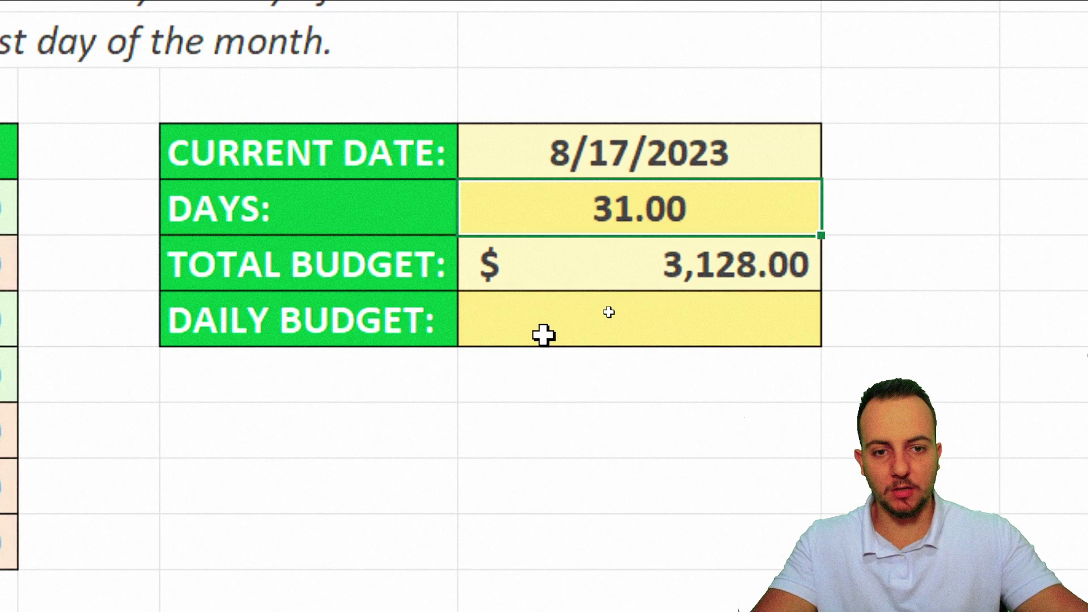
{"action": "left_click", "coordinate": [579, 339]}
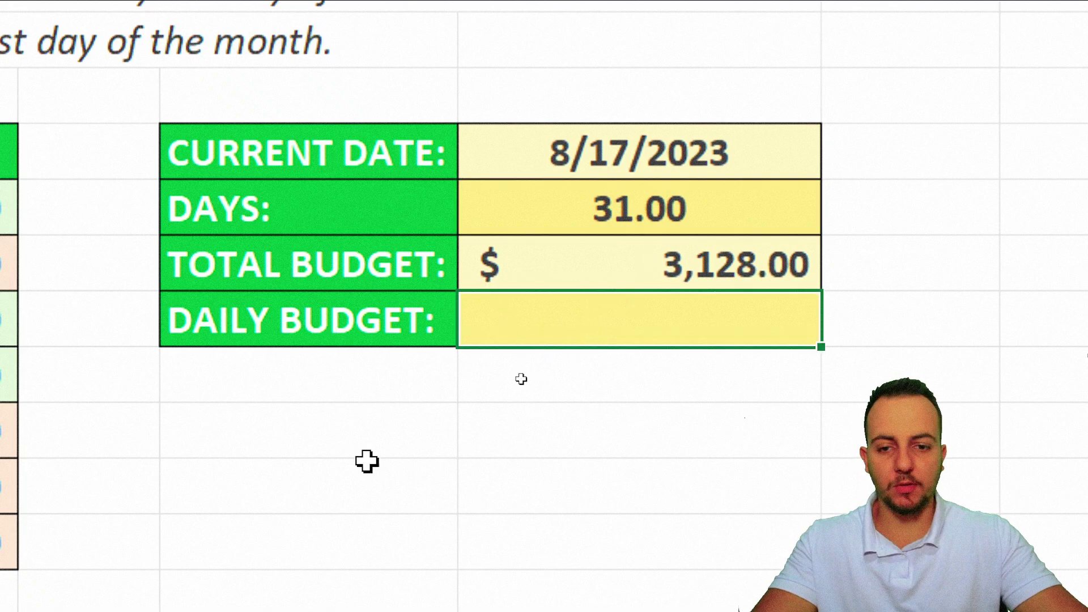
Enter =F6/F5 in DAILY BUDGET, dividing total budget by days to get $100.90
{"action": "type", "text": "="}
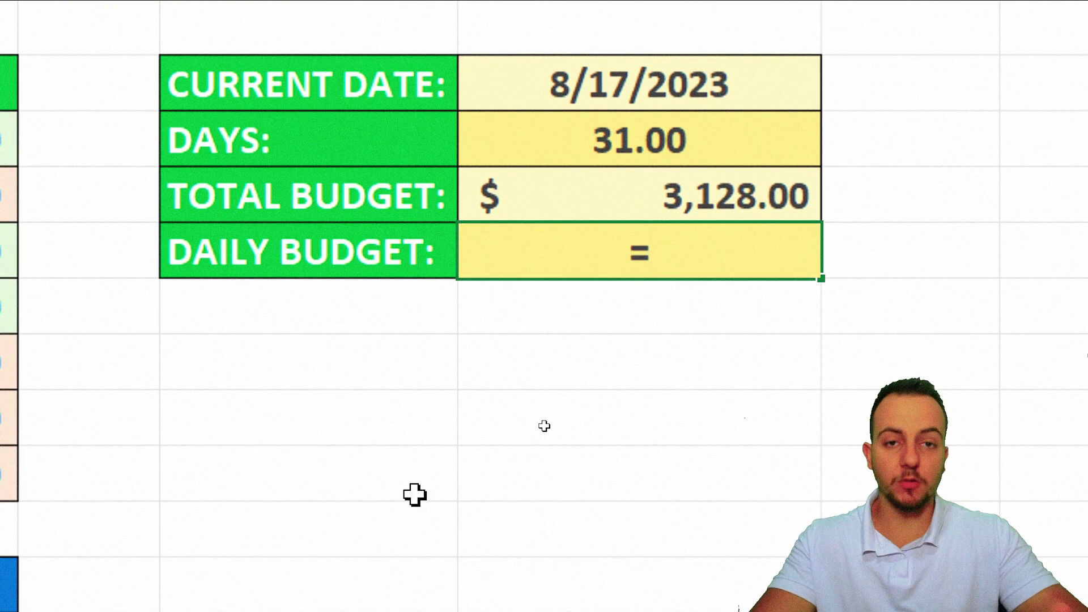
{"action": "left_click", "coordinate": [578, 194]}
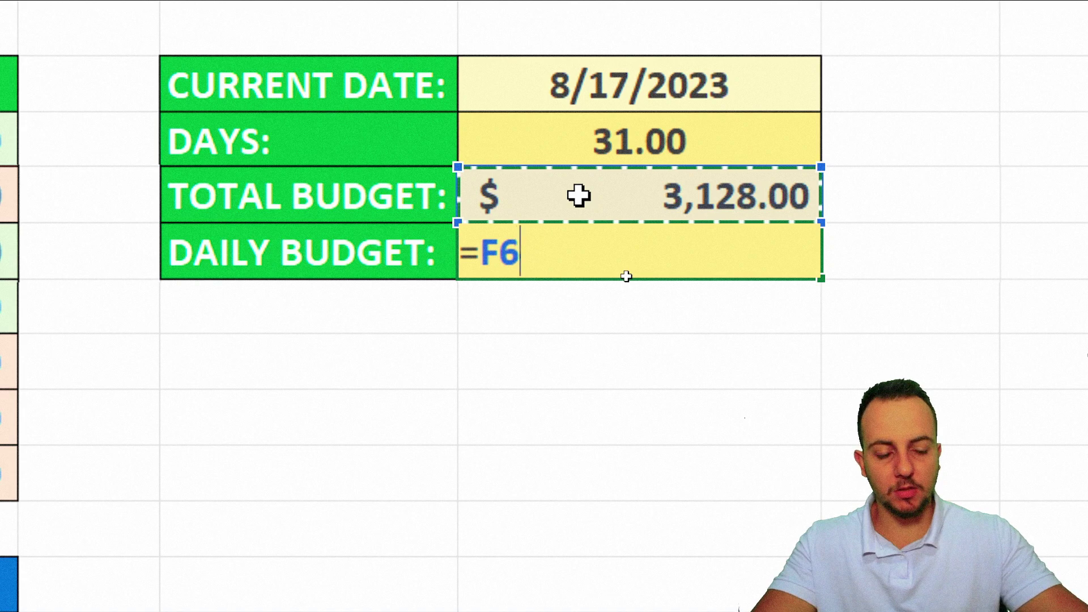
{"action": "type", "text": "/"}
{"action": "left_click", "coordinate": [706, 150]}
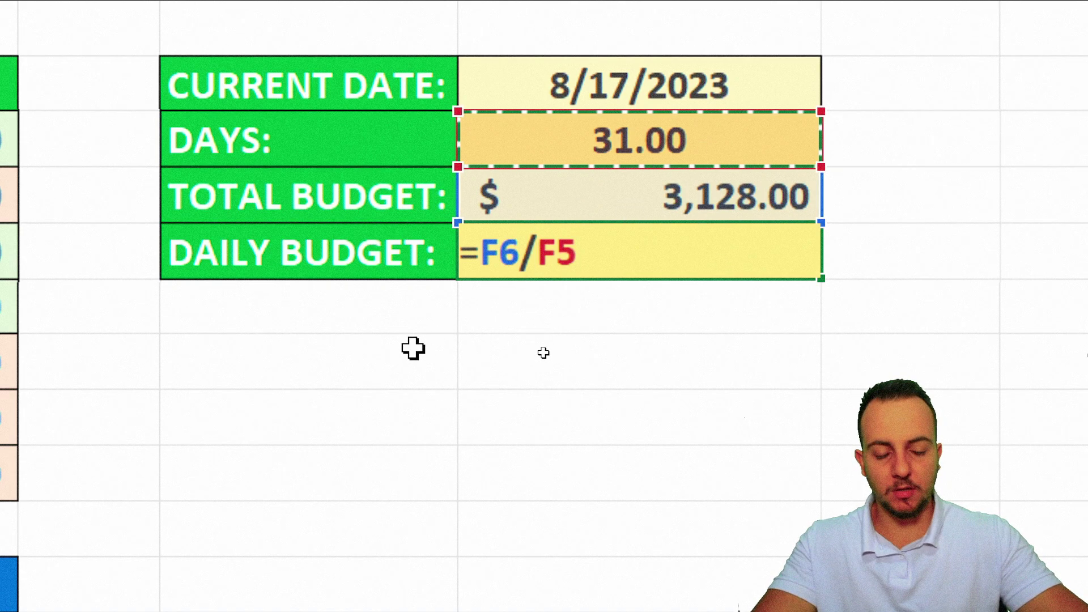
{"action": "key", "text": "Return"}
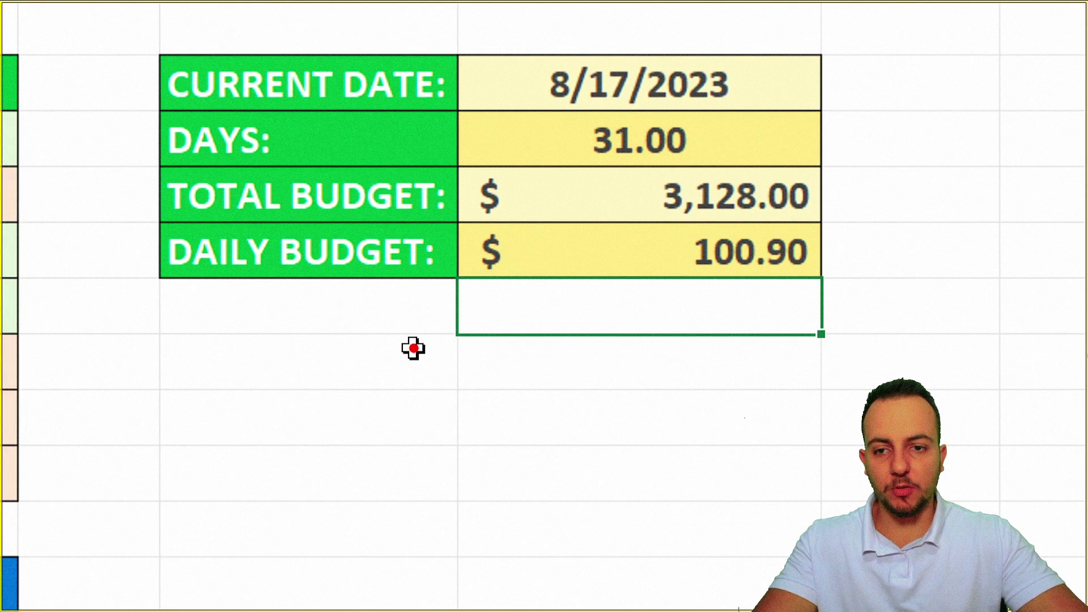
{"action": "mouse_move", "coordinate": [523, 46]}
{"action": "left_mouse_down"}
{"action": "mouse_move", "coordinate": [711, 117]}
{"action": "mouse_move", "coordinate": [864, 85]}
{"action": "left_mouse_up"}
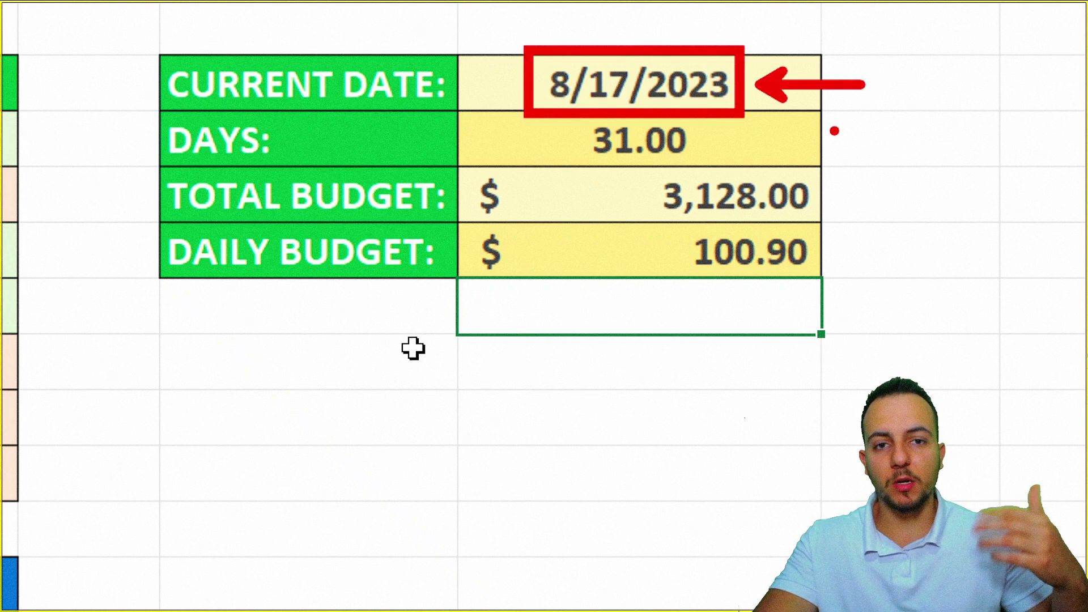
{"action": "key", "text": "ctrl+z"}
{"action": "key", "text": "ctrl+z"}
{"action": "mouse_move", "coordinate": [571, 108]}
{"action": "left_mouse_down"}
{"action": "mouse_move", "coordinate": [694, 168]}
{"action": "mouse_move", "coordinate": [786, 136]}
{"action": "left_mouse_up"}
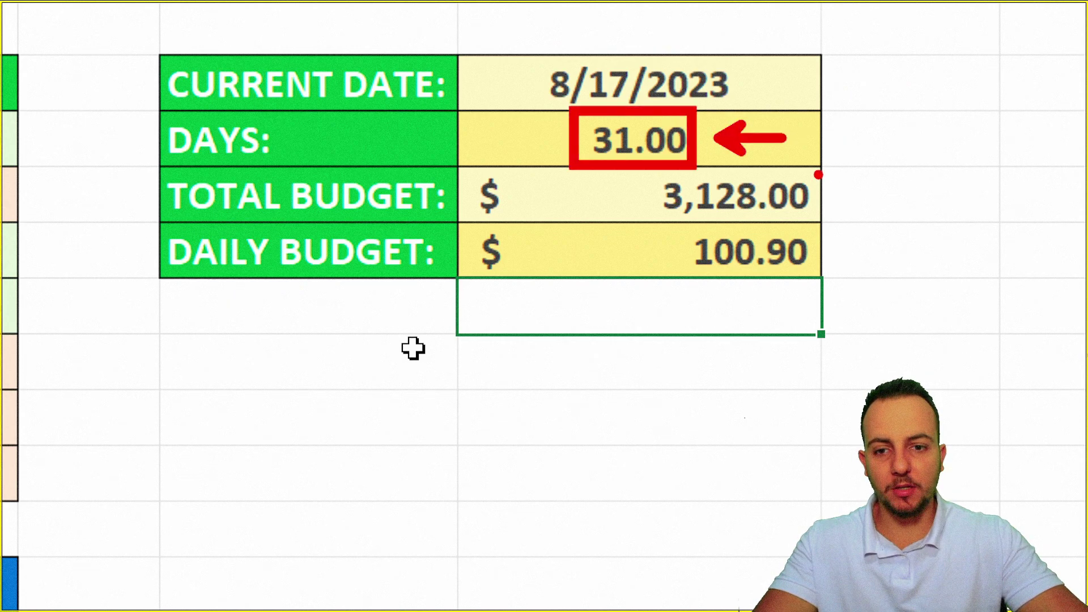
{"action": "key", "text": "ctrl+z"}
{"action": "key", "text": "ctrl+z"}
{"action": "mouse_move", "coordinate": [661, 219]}
{"action": "left_mouse_down"}
{"action": "mouse_move", "coordinate": [809, 269]}
{"action": "mouse_move", "coordinate": [841, 299]}
{"action": "left_mouse_up"}
{"action": "left_click_drag", "start_coordinate": [850, 260], "coordinate": [937, 211]}
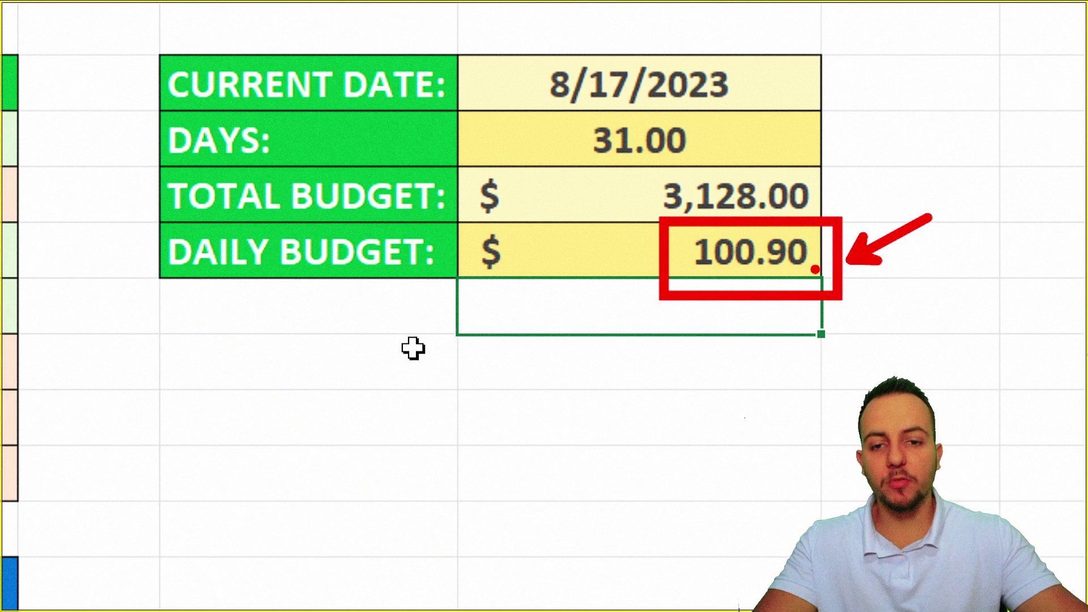
{"action": "key", "text": "ctrl+z"}
{"action": "key", "text": "ctrl+z"}
{"action": "mouse_move", "coordinate": [165, 166]}
{"action": "left_mouse_down"}
{"action": "mouse_move", "coordinate": [333, 214]}
{"action": "mouse_move", "coordinate": [454, 223]}
{"action": "left_mouse_up"}
{"action": "key", "text": "ctrl+z"}
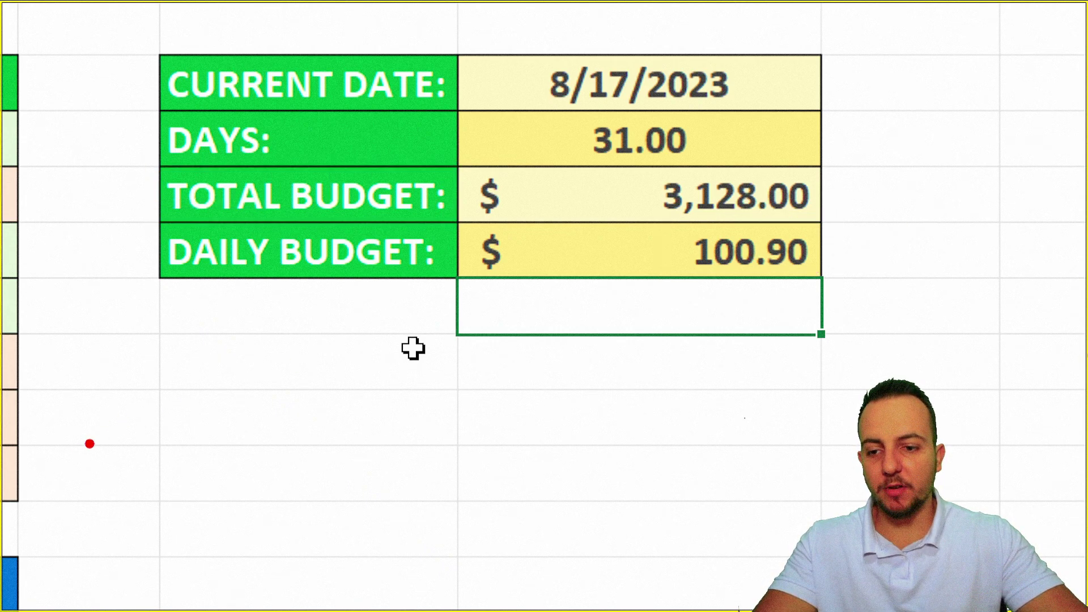
{"action": "left_click_drag", "start_coordinate": [60, 454], "coordinate": [231, 454]}
{"action": "left_click_drag", "start_coordinate": [110, 413], "coordinate": [267, 413]}
{"action": "left_click_drag", "start_coordinate": [109, 355], "coordinate": [218, 355]}
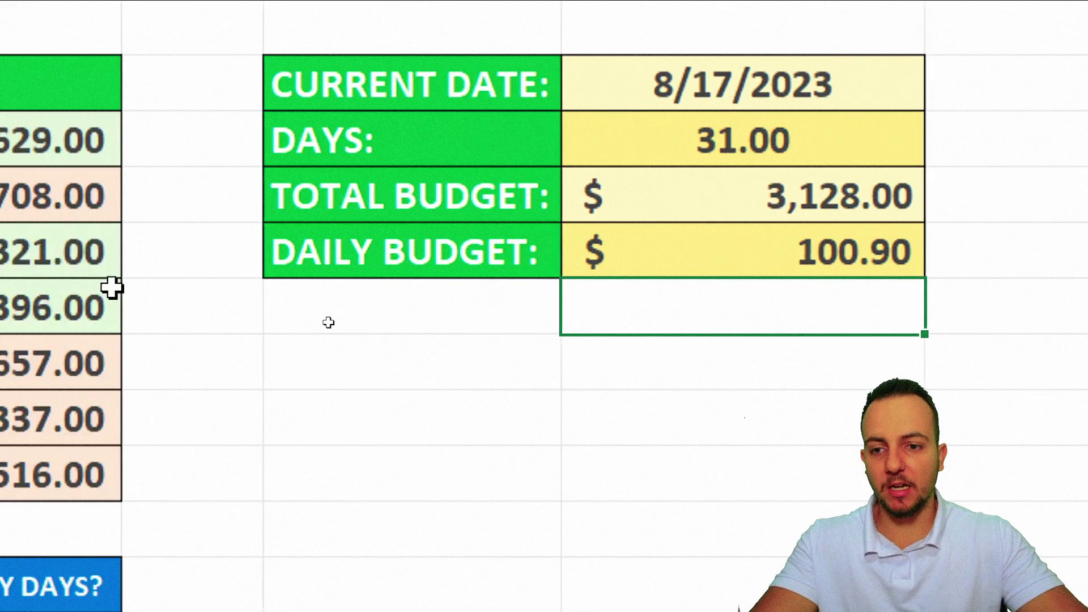
{"action": "left_click_drag", "start_coordinate": [315, 138], "coordinate": [522, 481]}
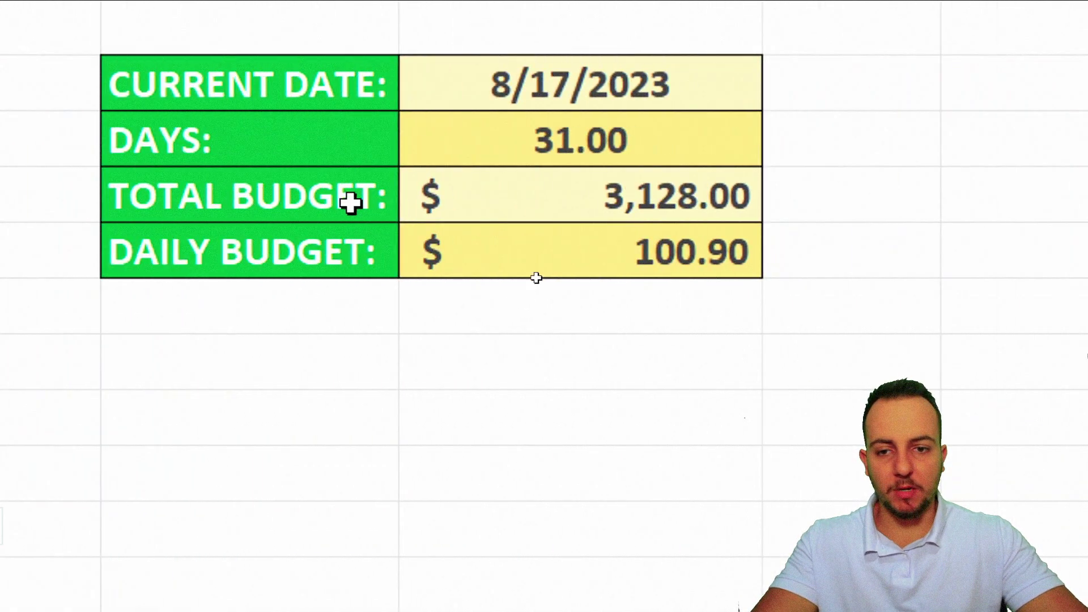
{"action": "left_click_drag", "start_coordinate": [1076, 202], "coordinate": [1087, 204]}
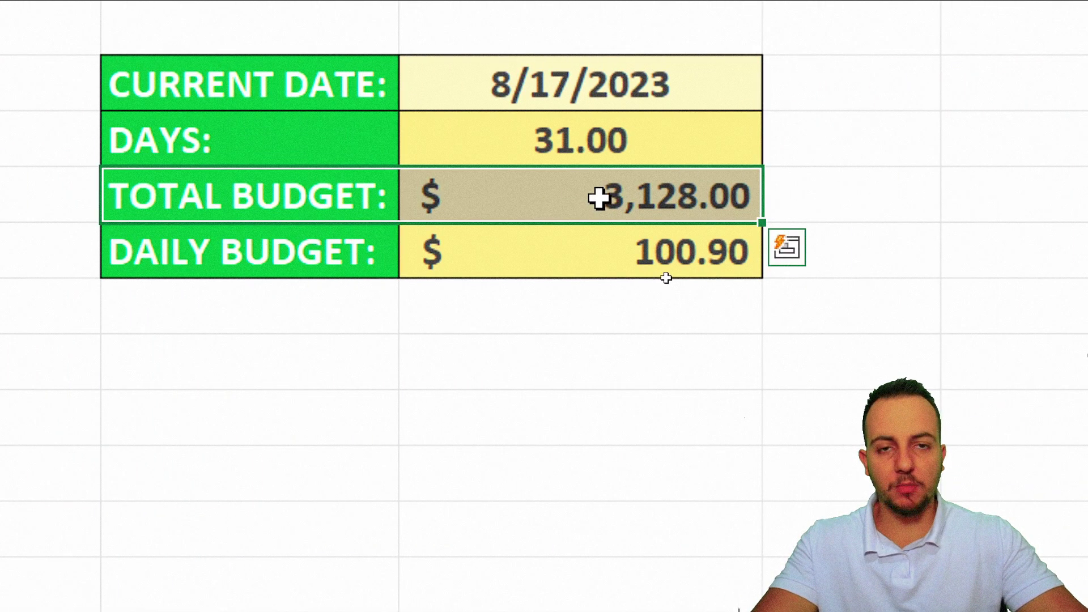
{"action": "double_click", "coordinate": [599, 198]}
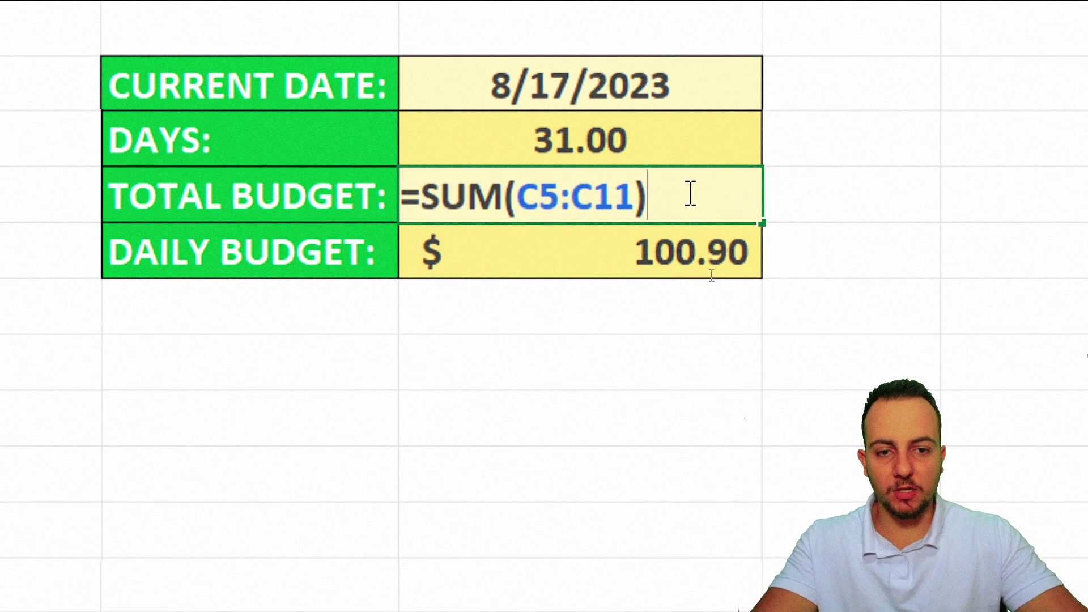
{"action": "left_click_drag", "start_coordinate": [690, 189], "coordinate": [560, 281]}
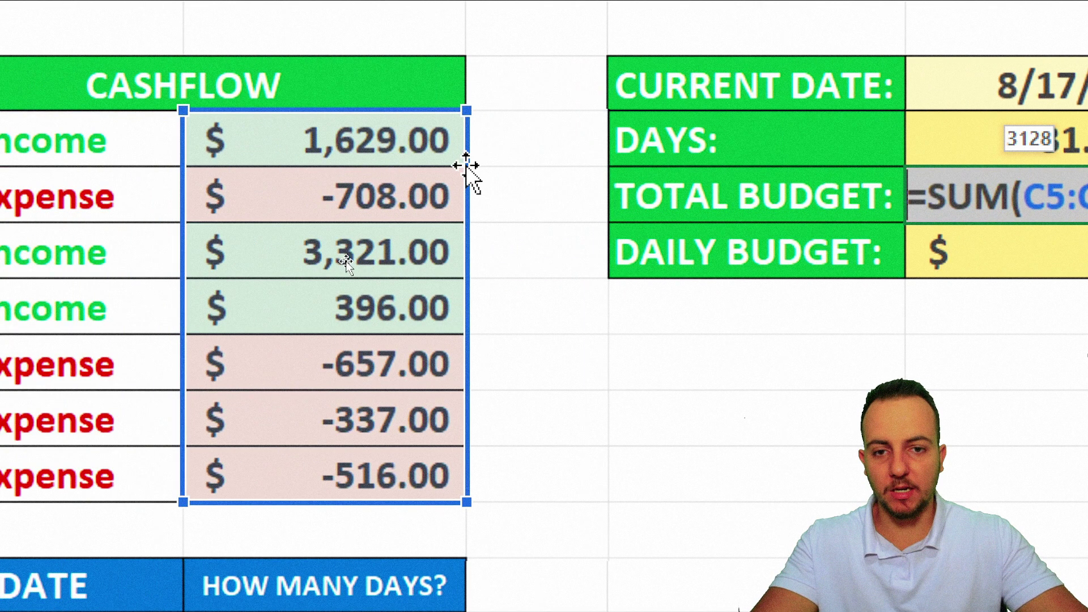
{"action": "key", "text": "Escape"}
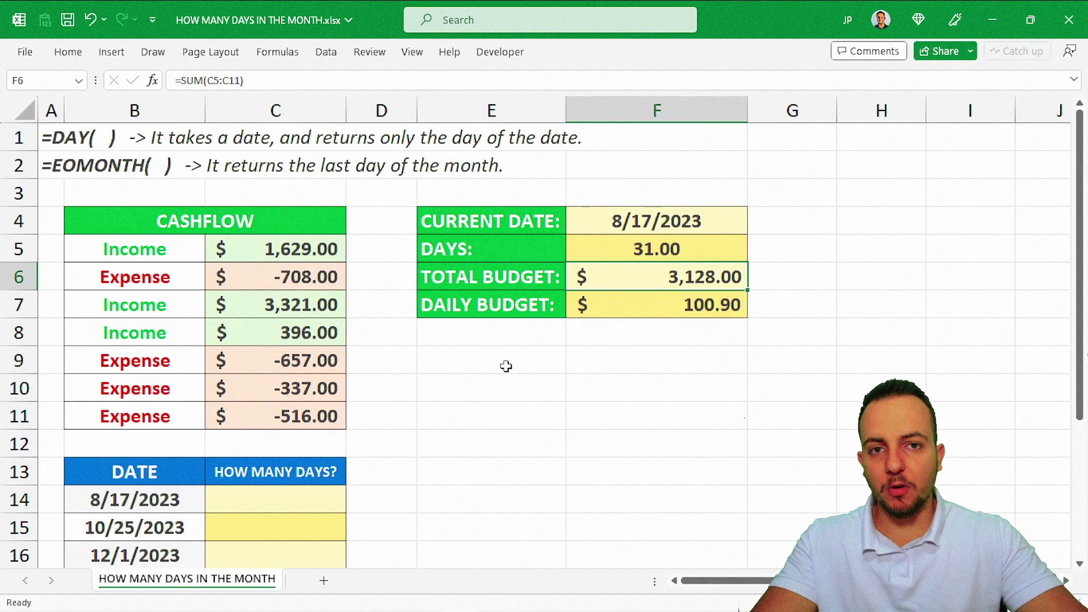
Scroll to the DATE list (8/17/2023 to 9/16/2024) and select the first HOW MANY DAYS cell
{"action": "scroll", "coordinate": [506, 366], "scroll_direction": "down", "scroll_amount": 3}
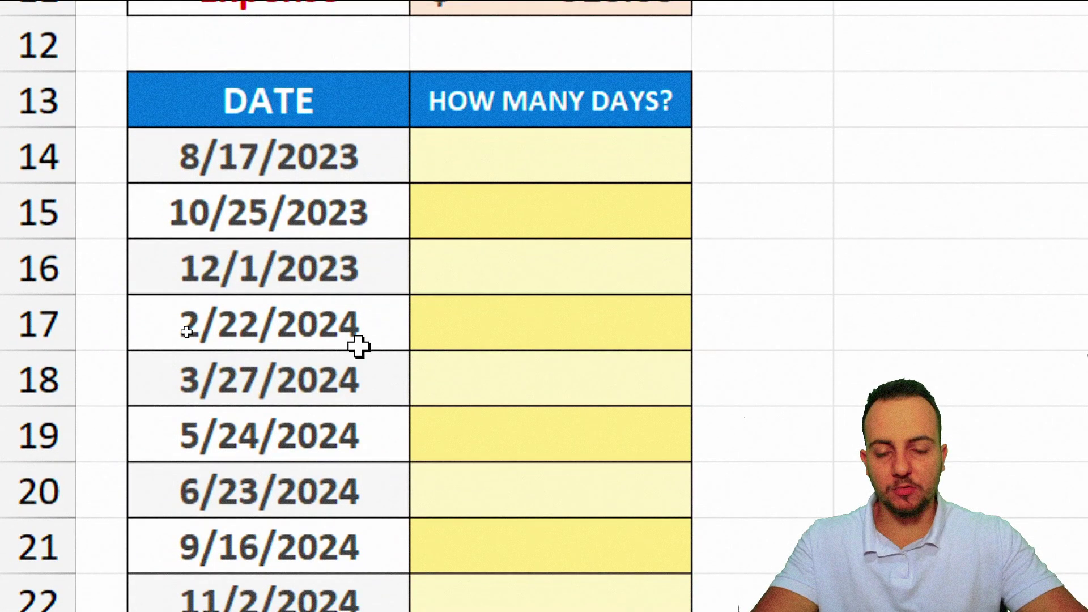
{"action": "left_click", "coordinate": [431, 156]}
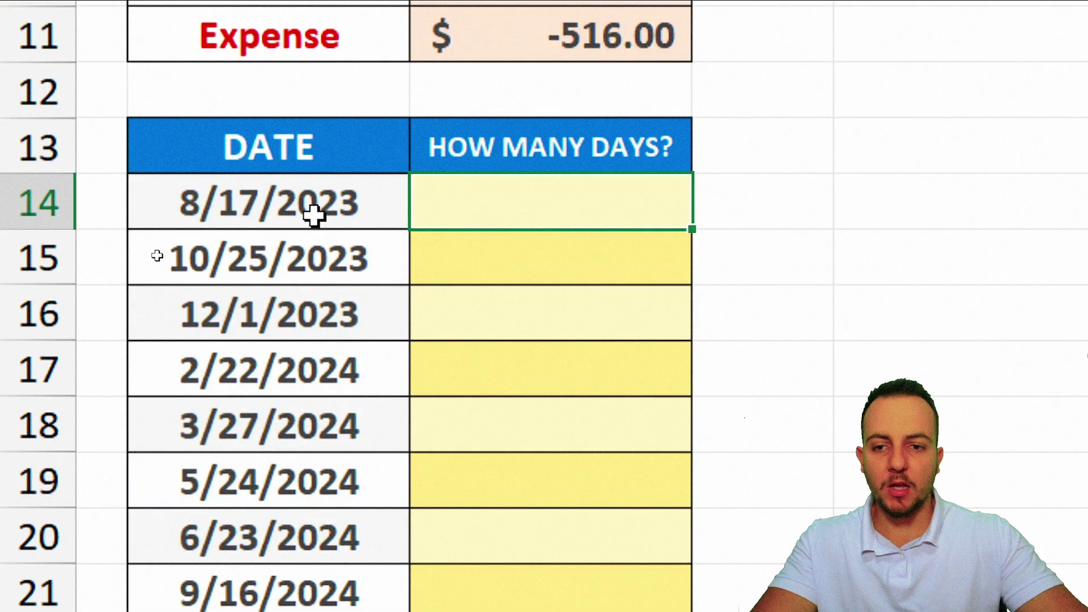
{"action": "left_click_drag", "start_coordinate": [313, 214], "coordinate": [586, 207]}
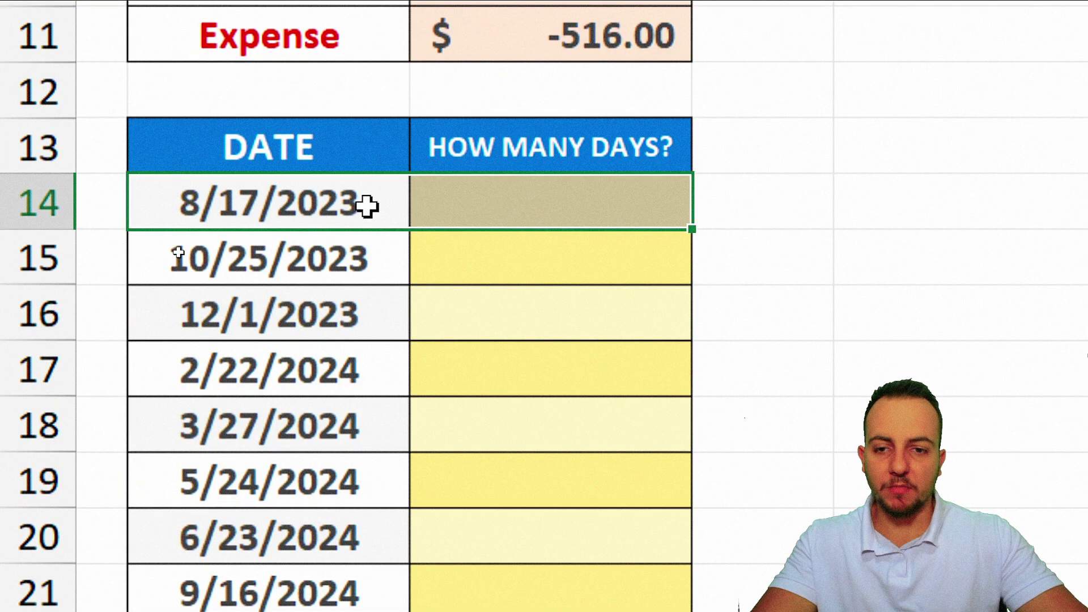
{"action": "left_click_drag", "start_coordinate": [347, 246], "coordinate": [496, 245]}
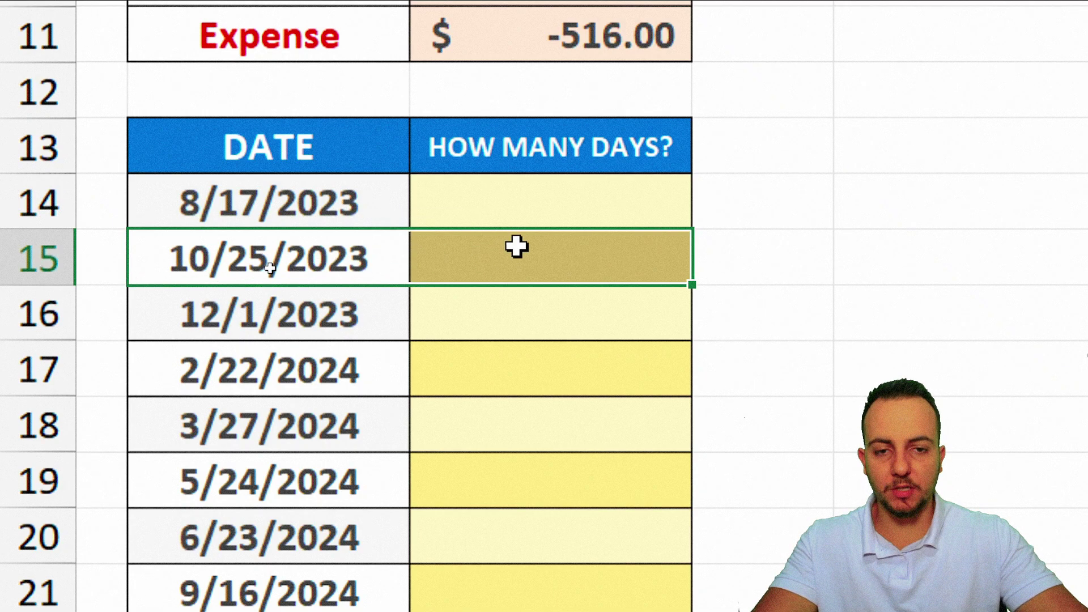
{"action": "left_click", "coordinate": [548, 188]}
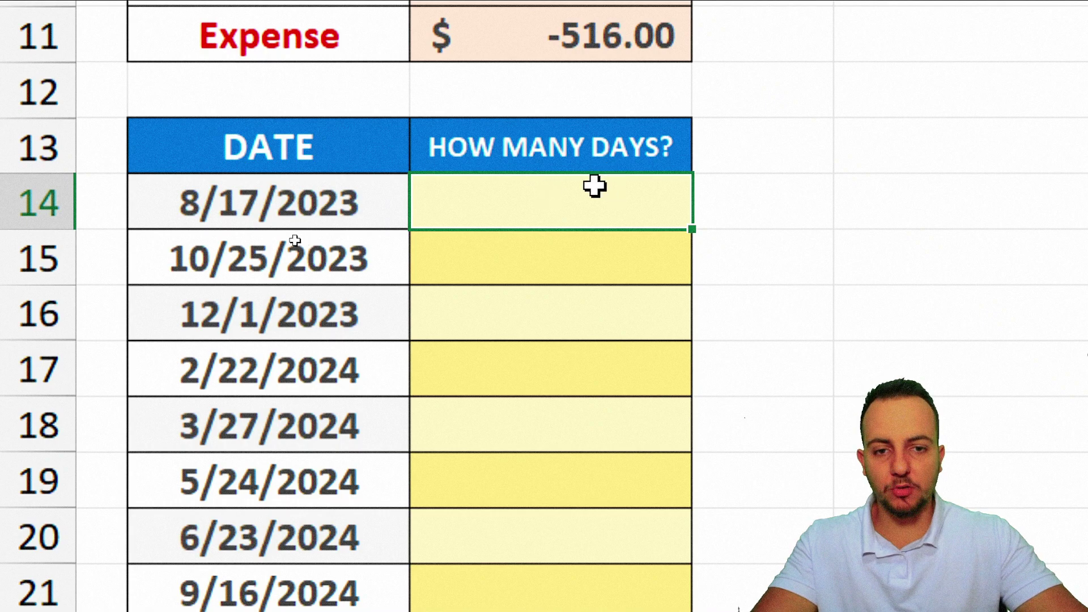
{"action": "left_click", "coordinate": [477, 233]}
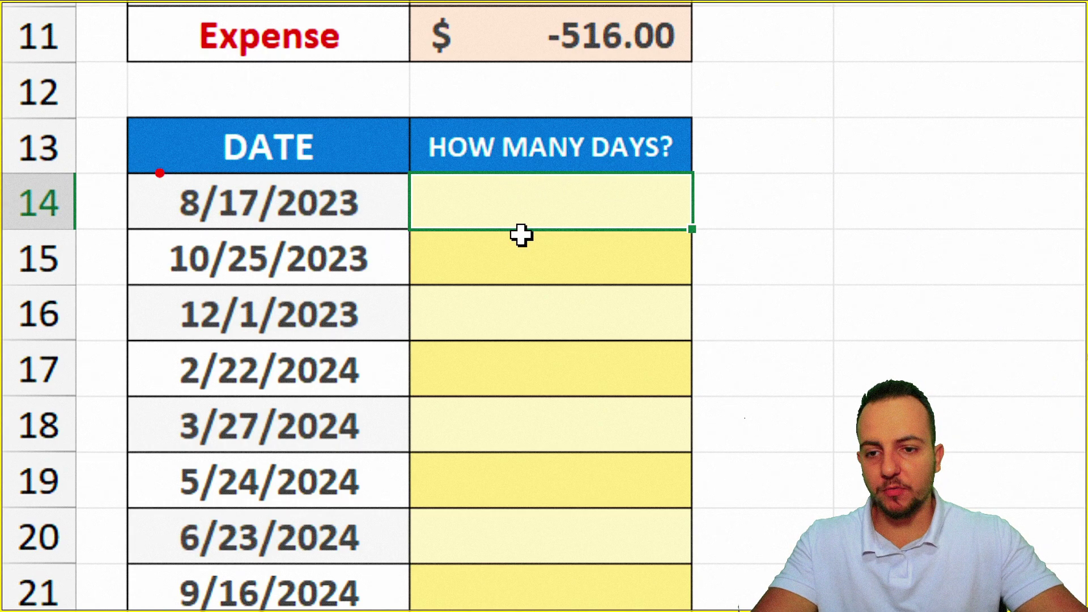
{"action": "left_click_drag", "start_coordinate": [156, 170], "coordinate": [214, 224]}
{"action": "left_click_drag", "start_coordinate": [263, 177], "coordinate": [371, 227]}
{"action": "left_click_drag", "start_coordinate": [147, 228], "coordinate": [218, 290]}
{"action": "left_click_drag", "start_coordinate": [273, 224], "coordinate": [380, 286]}
{"action": "key", "text": "Escape"}
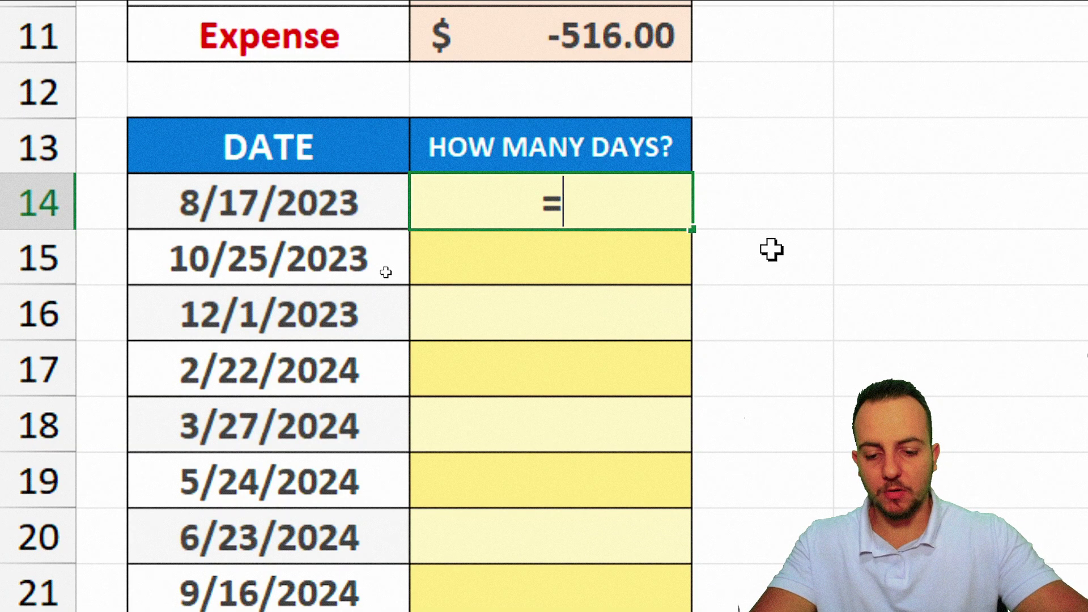
Enter =DAY(EOMONTH(B14,0)) in the first HOW MANY DAYS cell, showing 31
{"action": "type", "text": "day"}
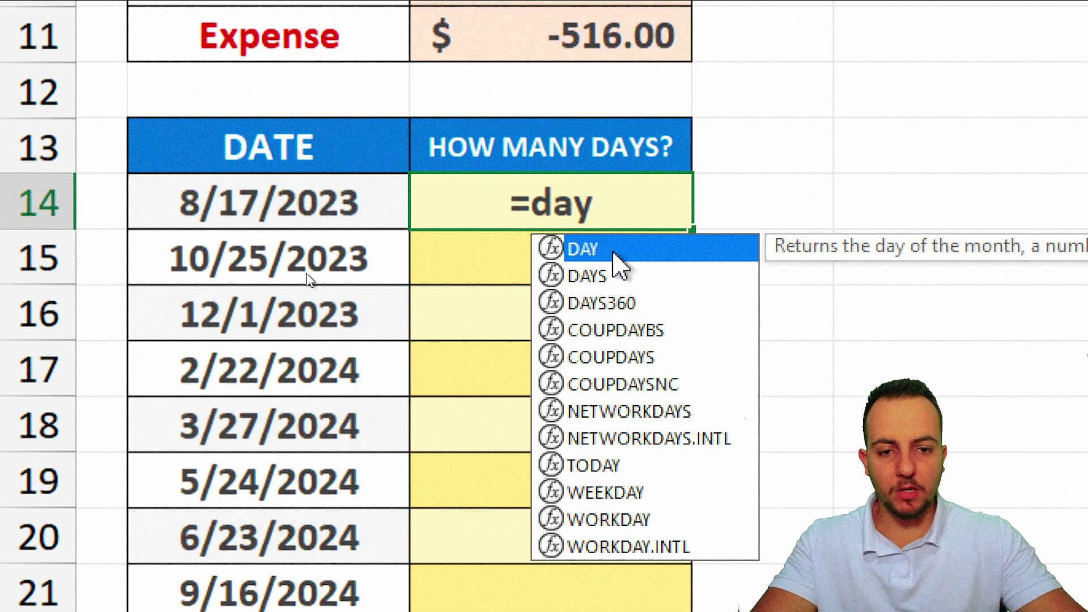
{"action": "double_click", "coordinate": [614, 253]}
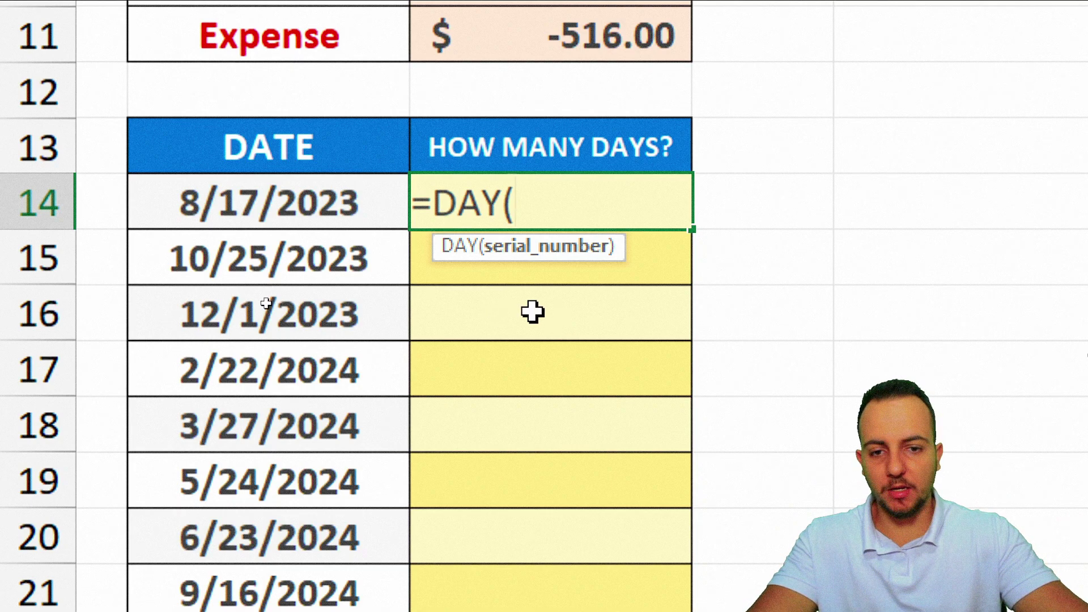
{"action": "type", "text": "eomo"}
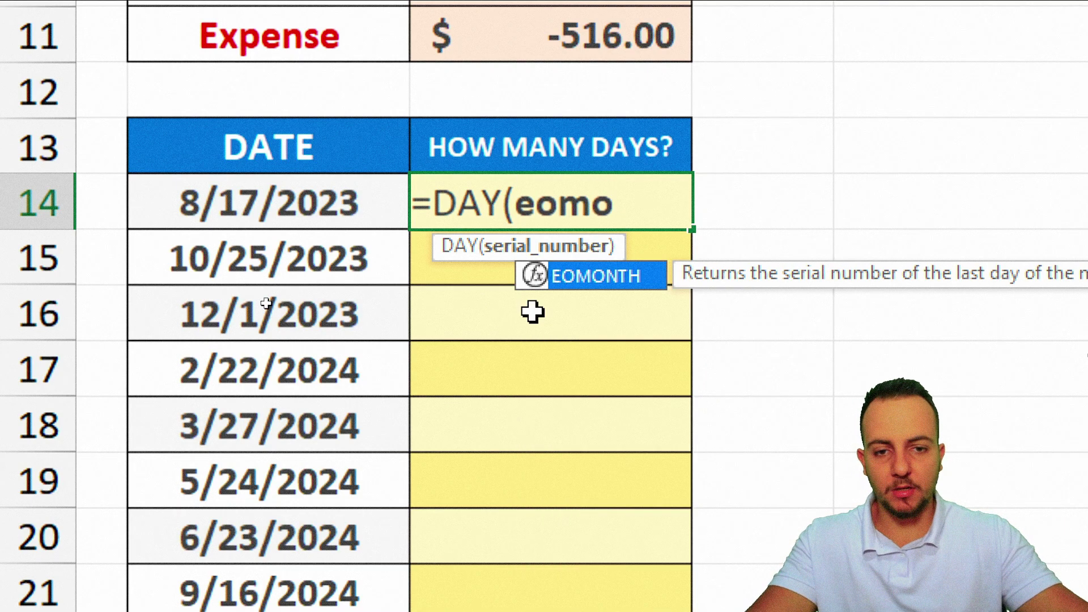
{"action": "double_click", "coordinate": [595, 278]}
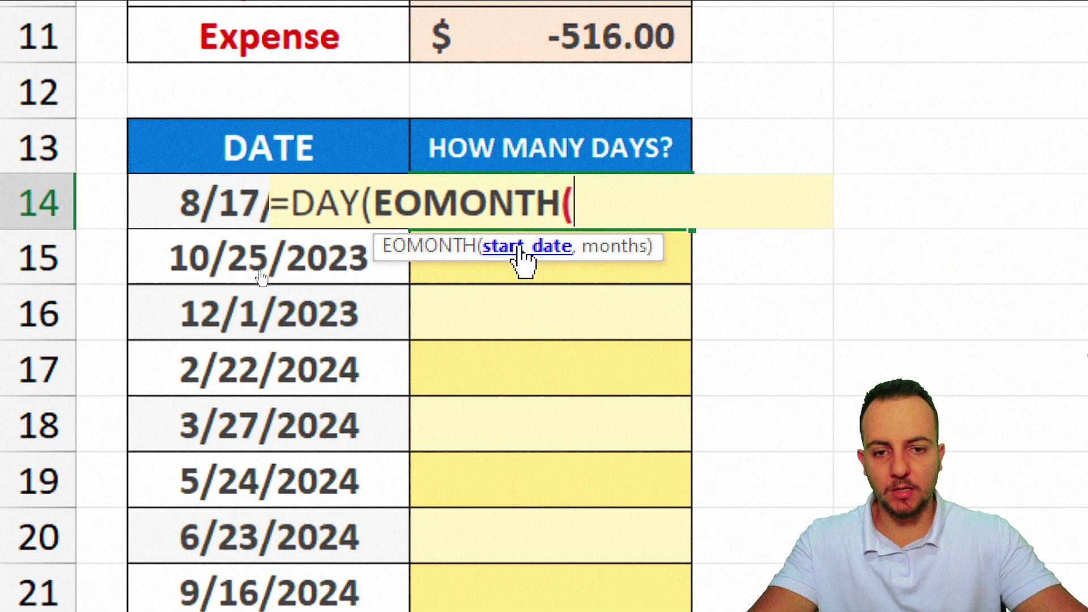
{"action": "left_click", "coordinate": [191, 205]}
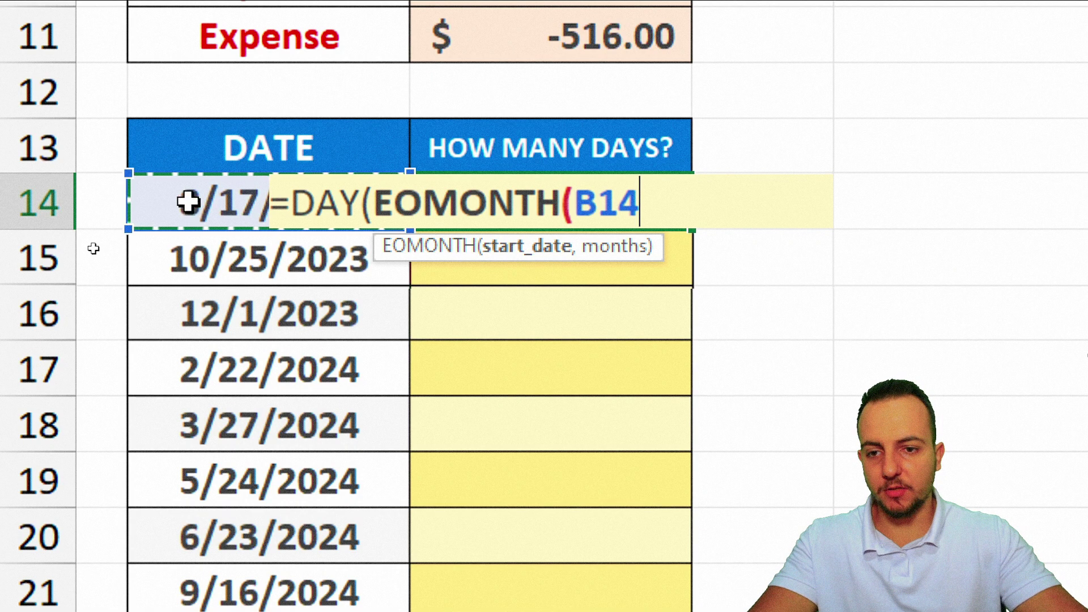
{"action": "type", "text": ","}
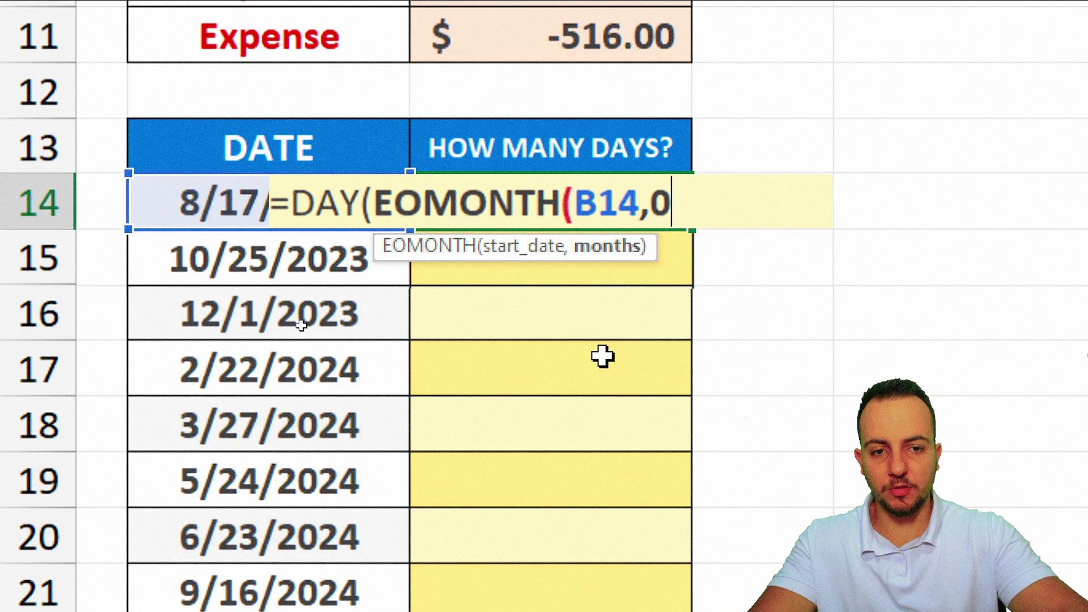
{"action": "type", "text": "0)"}
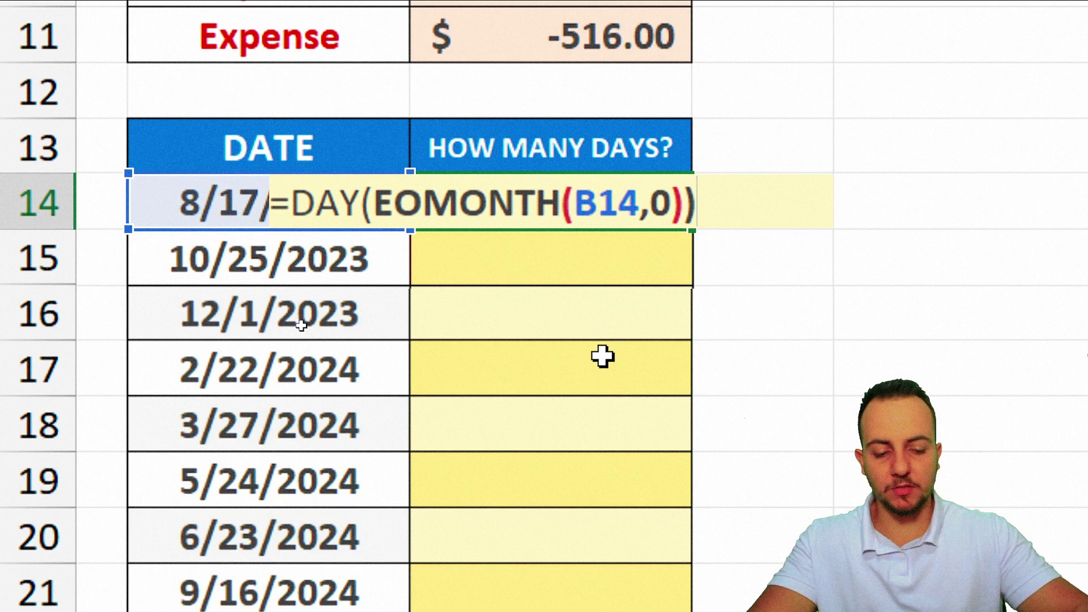
{"action": "key", "text": "Return"}
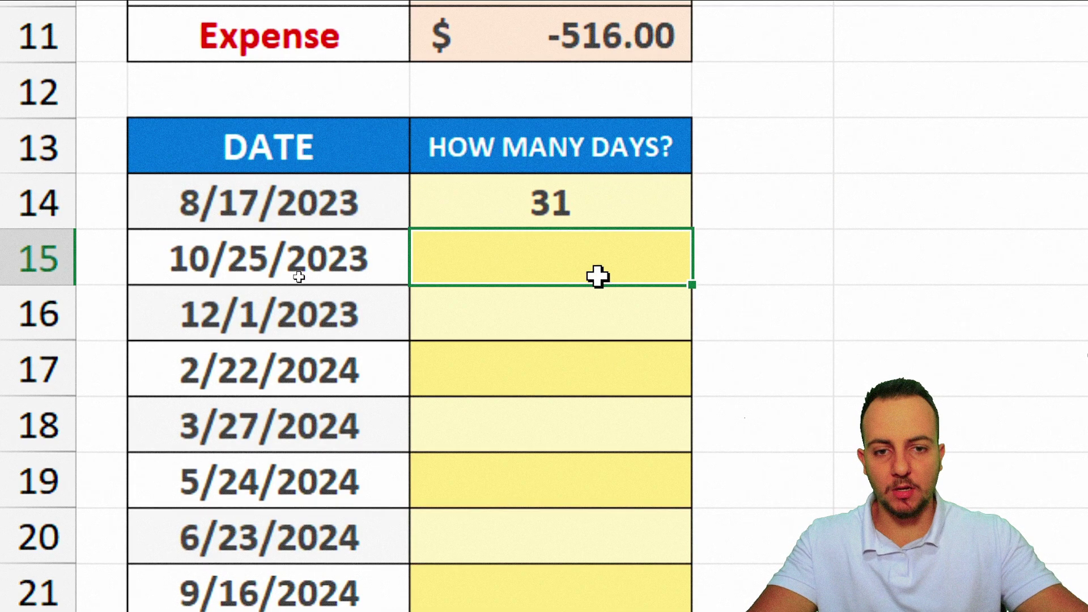
Fill the day-count formula from D14 down to D23, giving 29 for 2/22/2024
{"action": "left_click", "coordinate": [604, 206]}
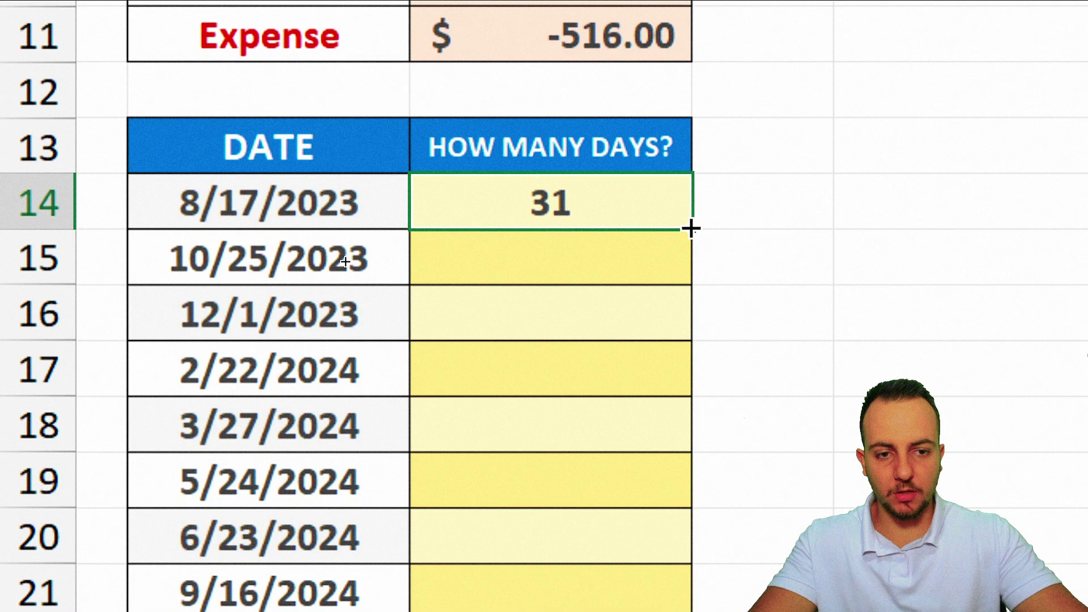
{"action": "left_click_drag", "start_coordinate": [691, 229], "coordinate": [629, 476]}
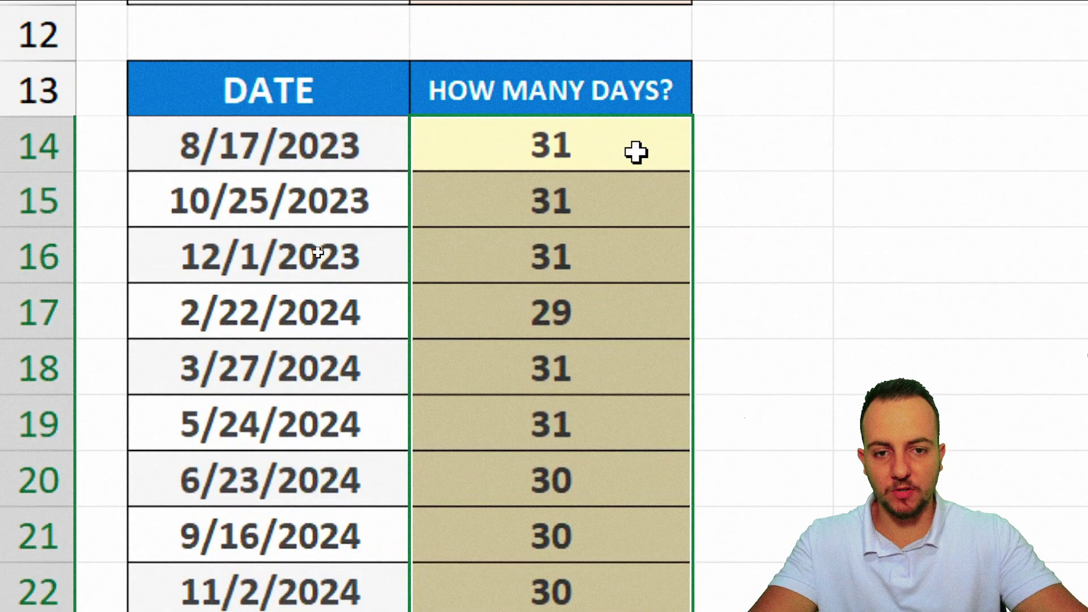
{"action": "left_click", "coordinate": [634, 125]}
{"action": "left_click", "coordinate": [367, 71]}
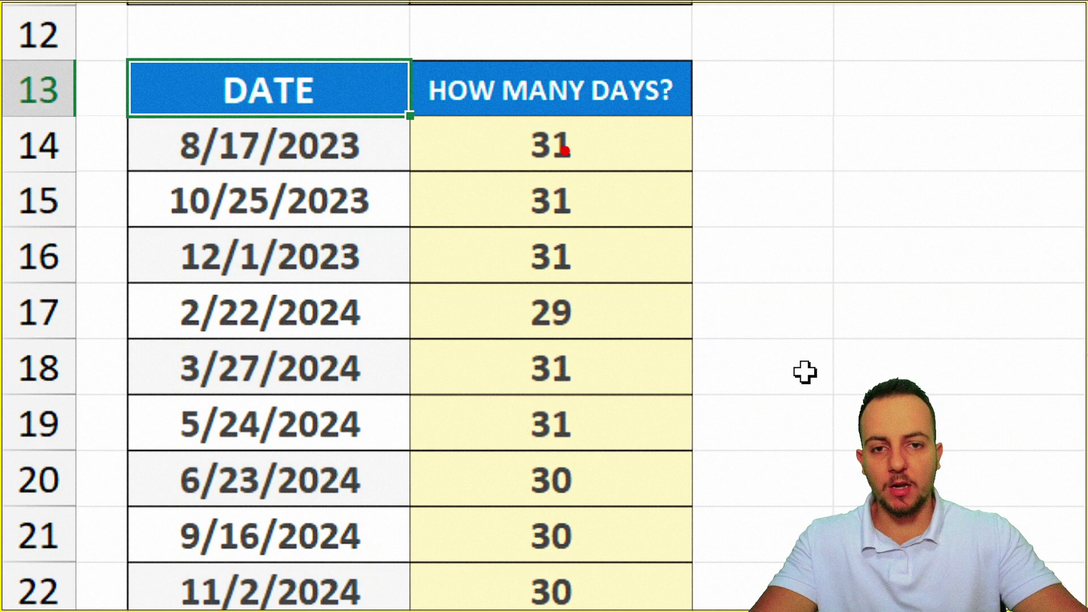
{"action": "left_click_drag", "start_coordinate": [498, 122], "coordinate": [613, 340]}
{"action": "left_click_drag", "start_coordinate": [161, 278], "coordinate": [400, 353]}
{"action": "left_click_drag", "start_coordinate": [360, 271], "coordinate": [247, 296]}
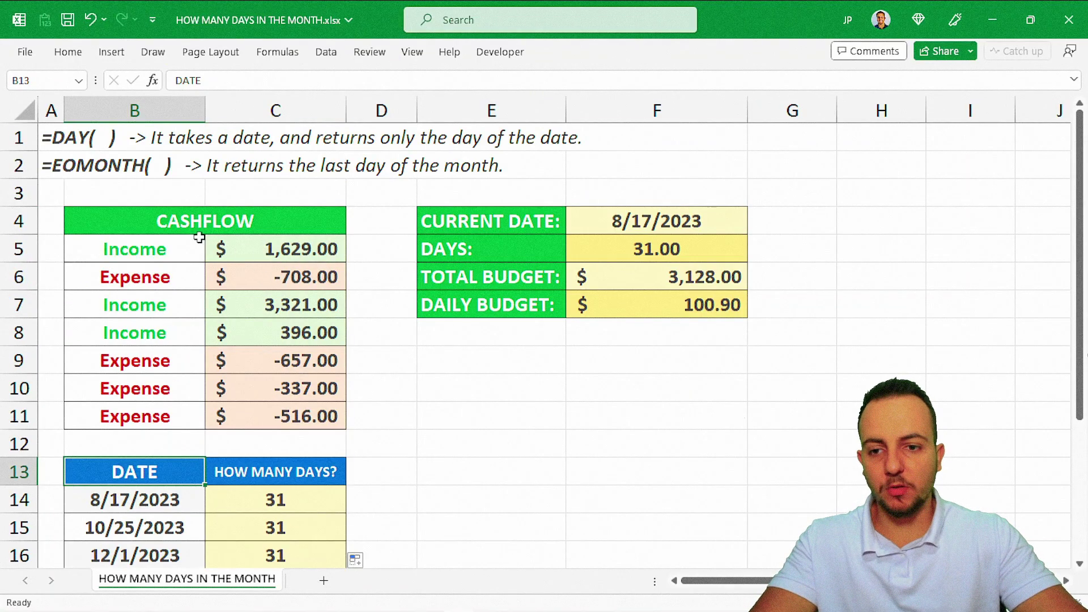
{"action": "left_click", "coordinate": [184, 221]}
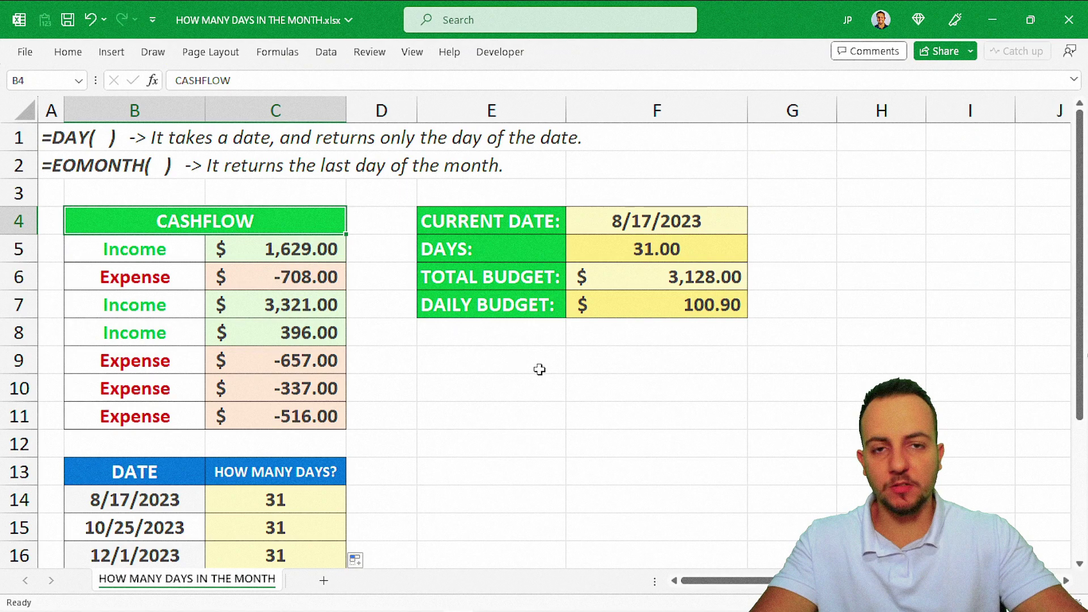